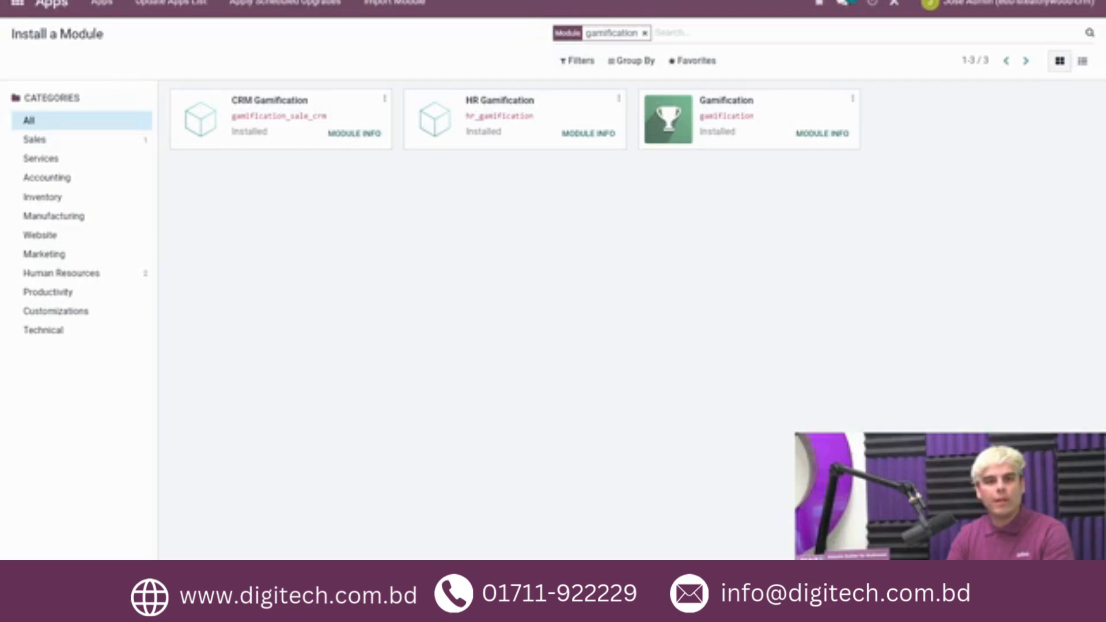
Open the list of gamification goal definitions in the Settings app.
click(17, 4)
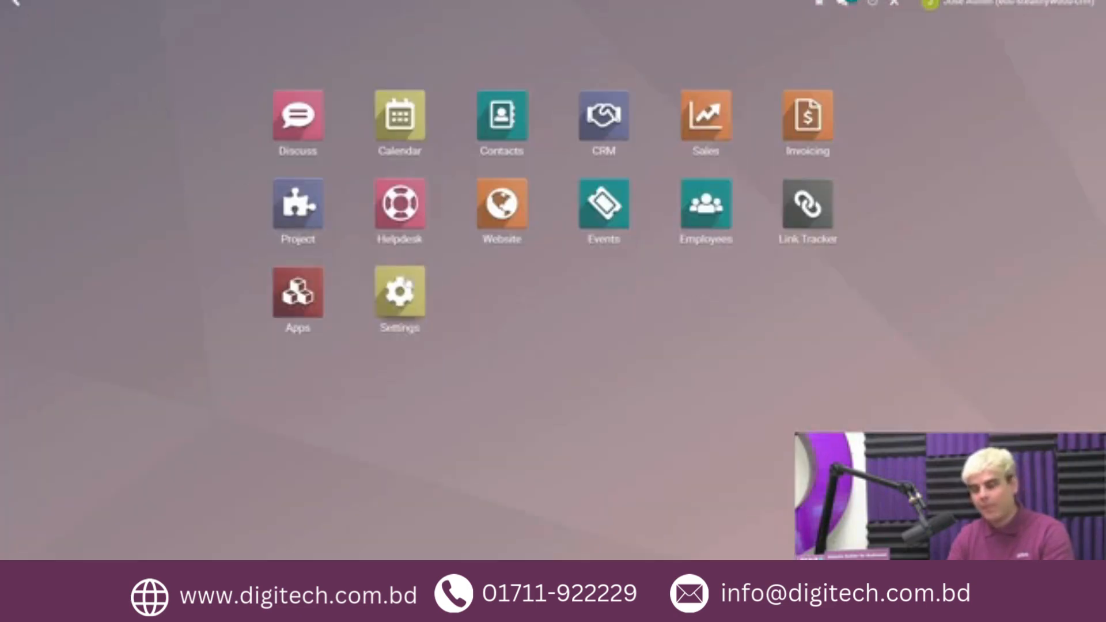
click(400, 291)
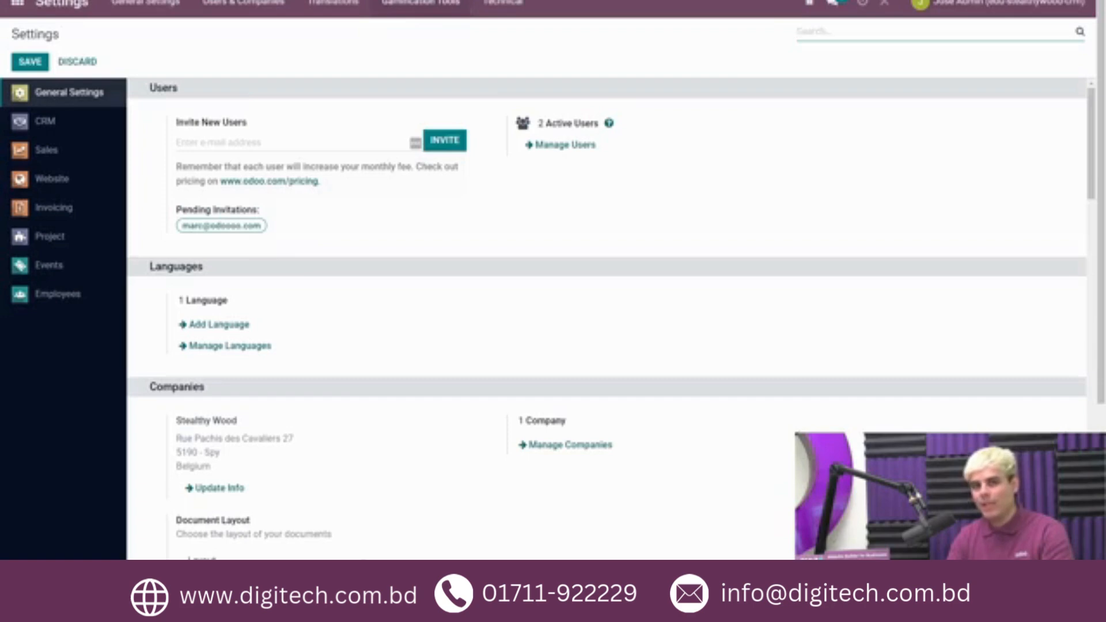
click(461, 9)
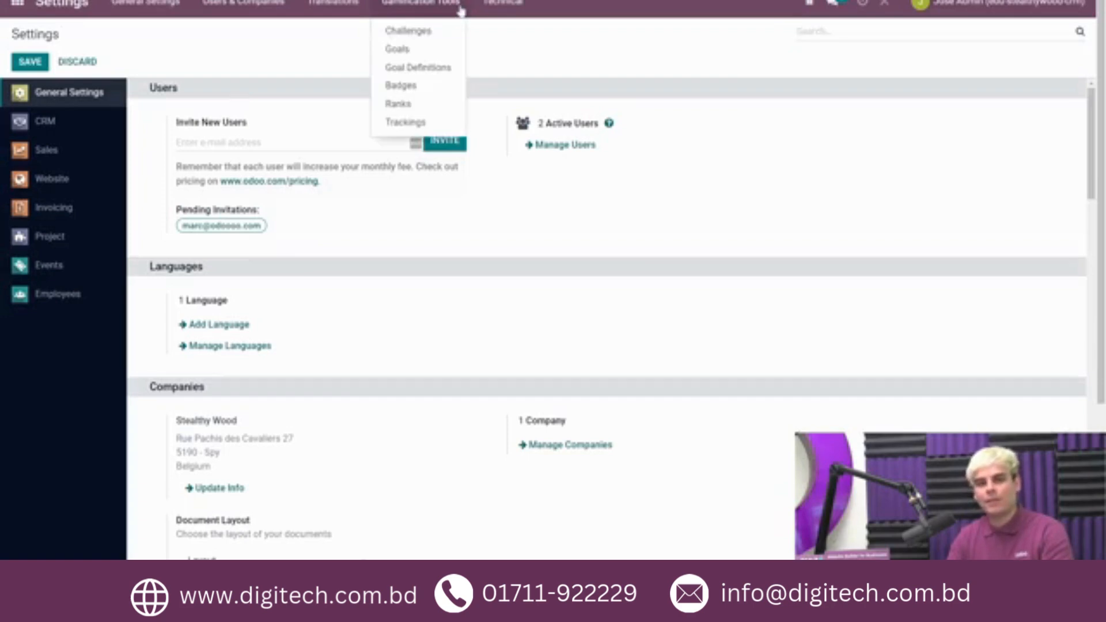
click(423, 68)
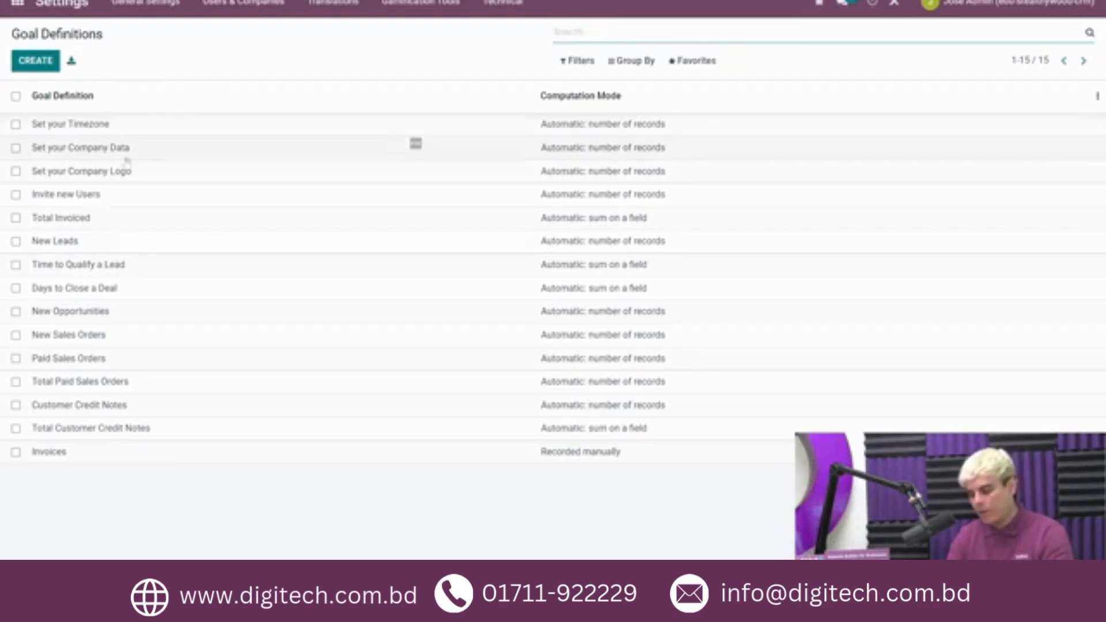
Set the Total Paid Sales Orders goal definition's computation mode to "Automatic: sum on a field" and save it.
click(183, 381)
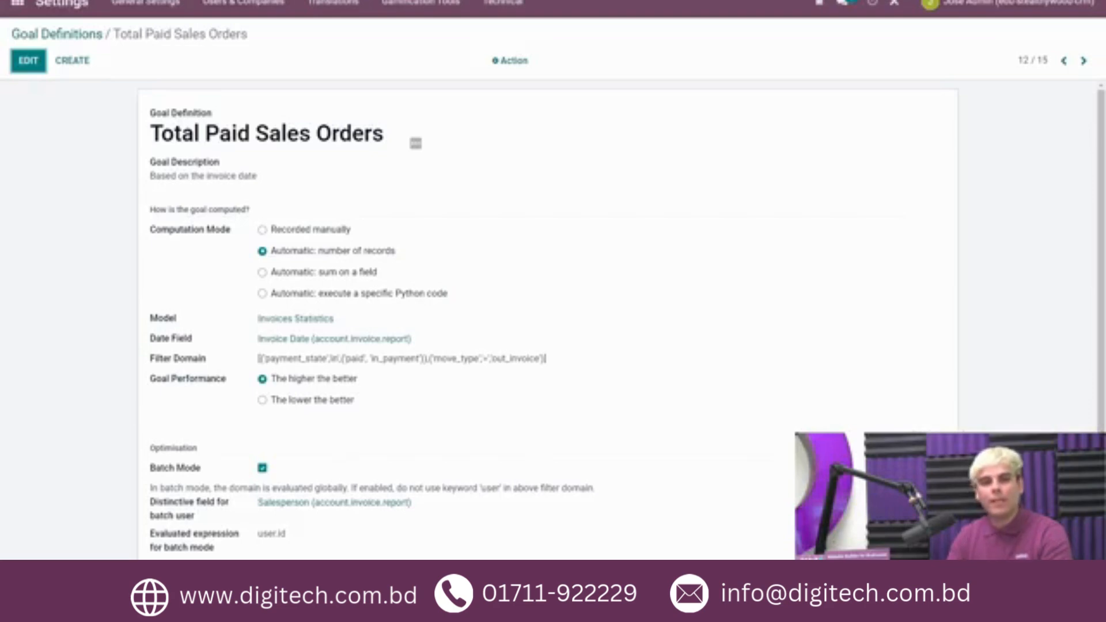
click(263, 273)
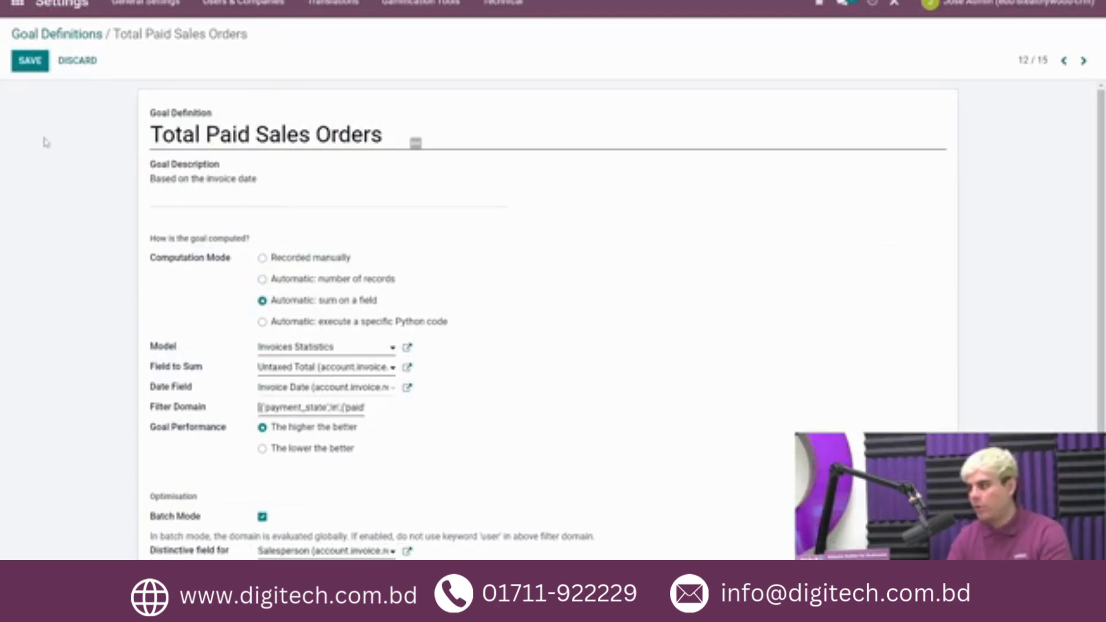
click(21, 61)
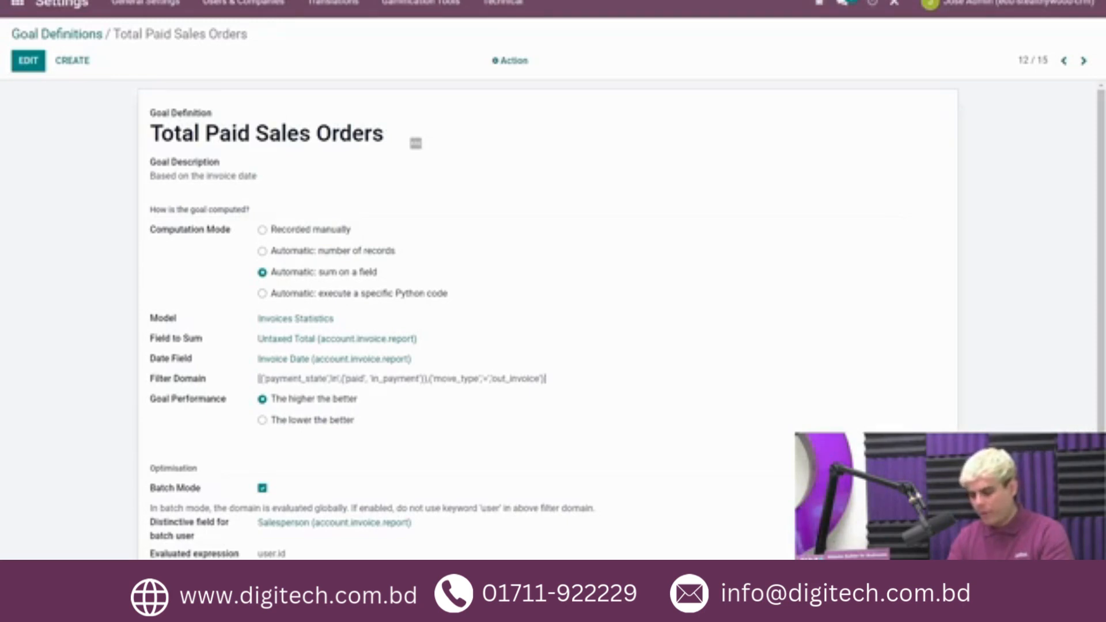
Show the running gamification challenges with a custom grouping by Users.
click(433, 4)
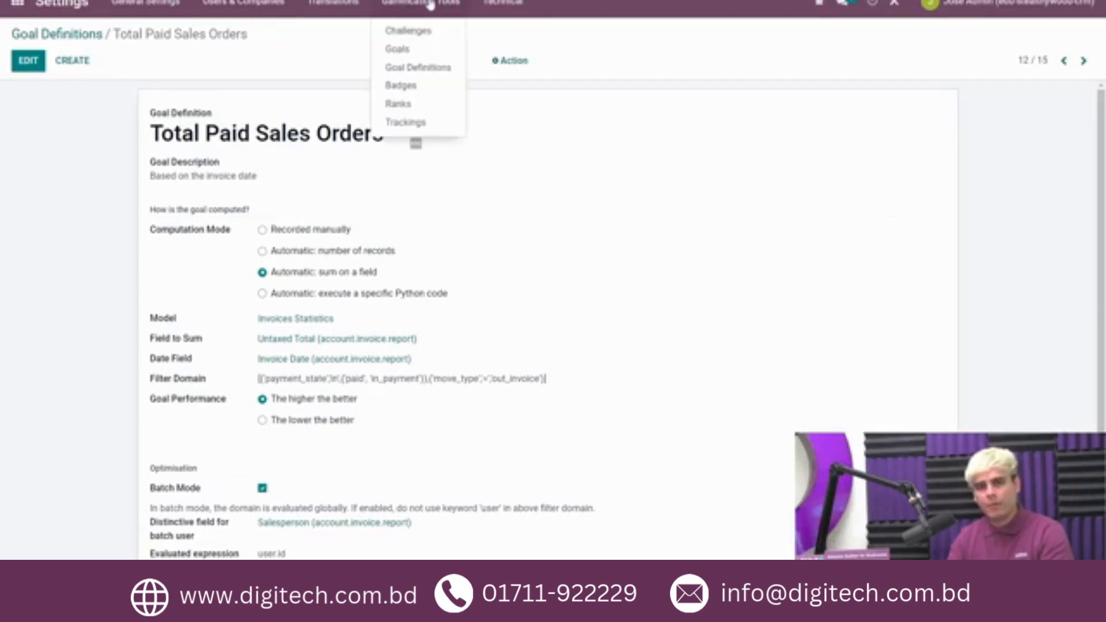
click(419, 32)
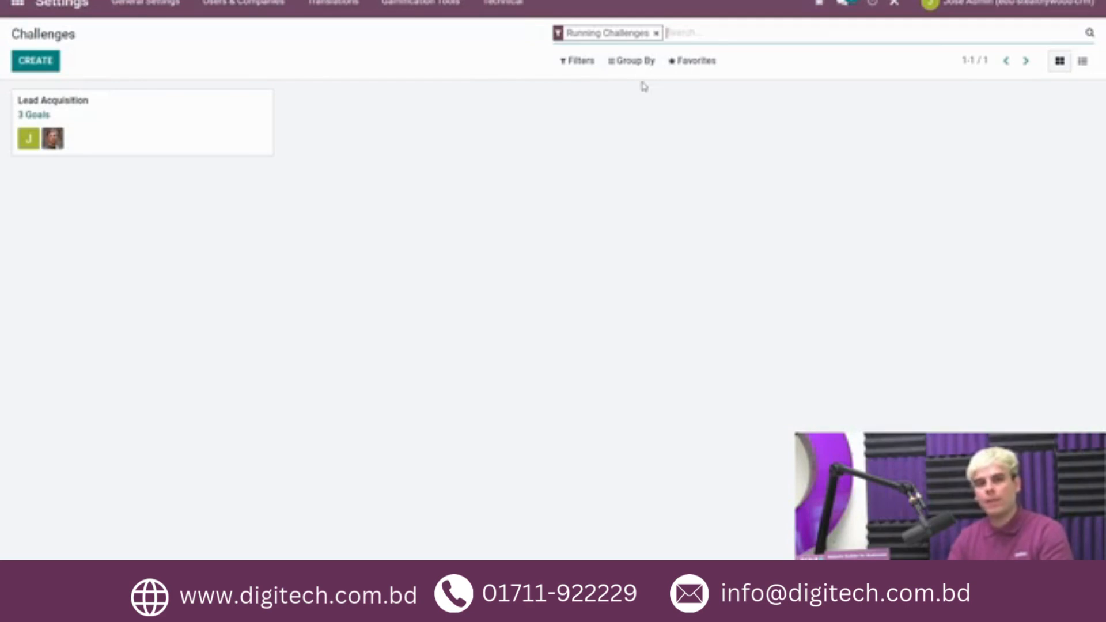
click(633, 61)
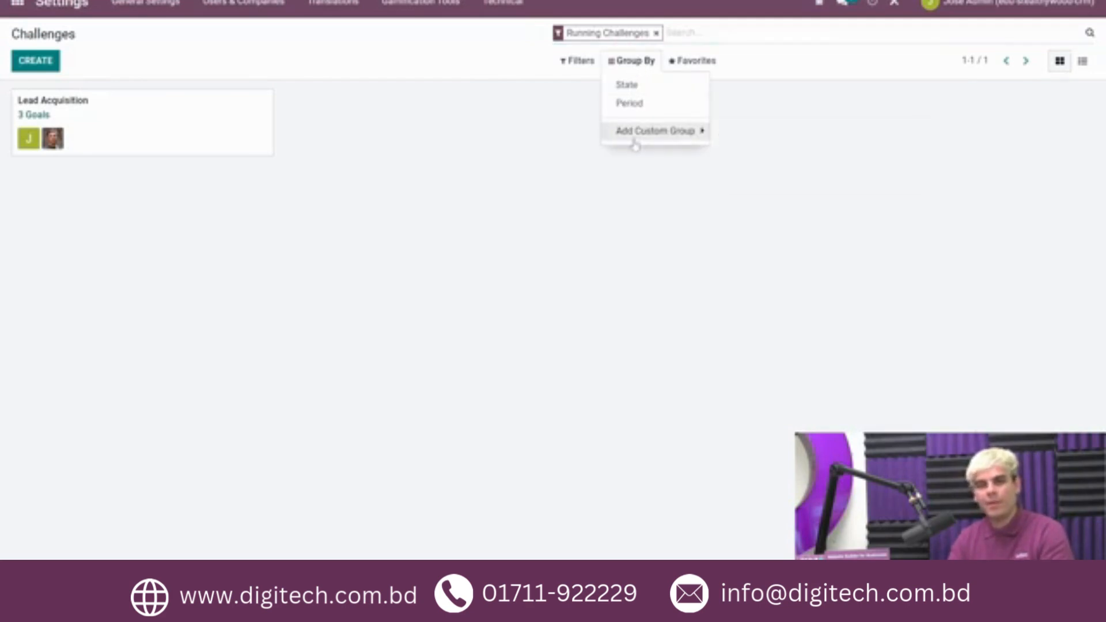
mouse_move(666, 142)
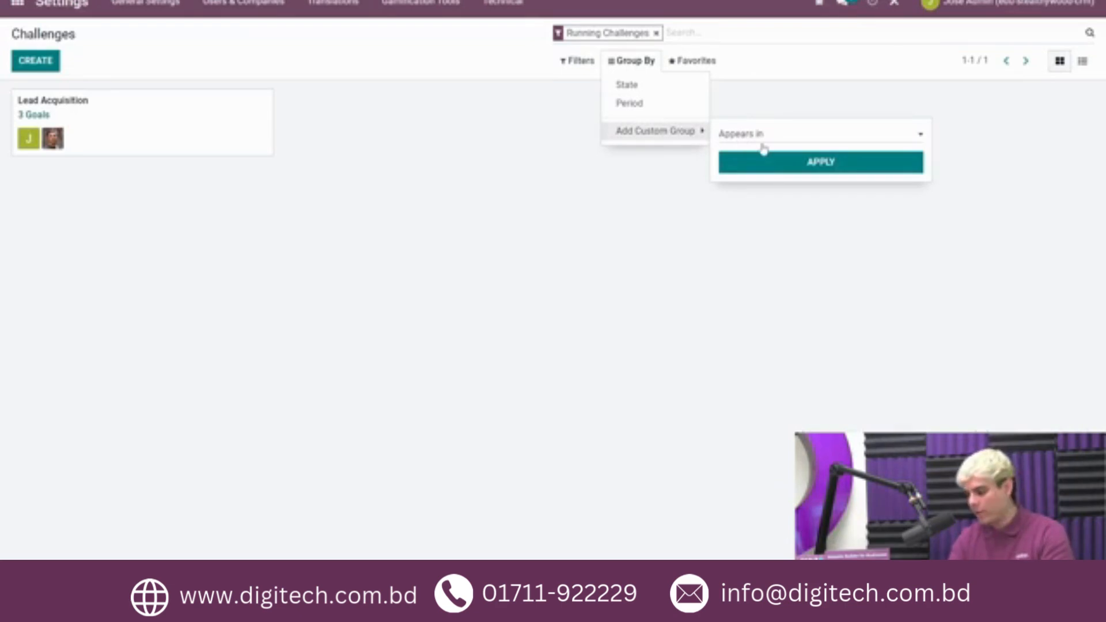
click(752, 321)
click(777, 168)
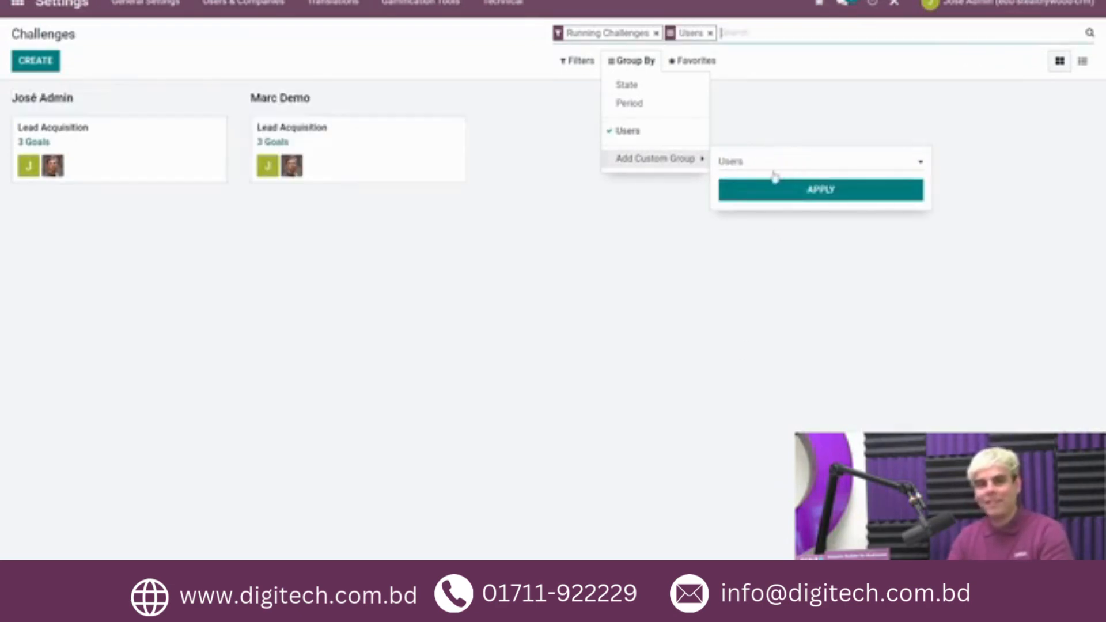
click(630, 221)
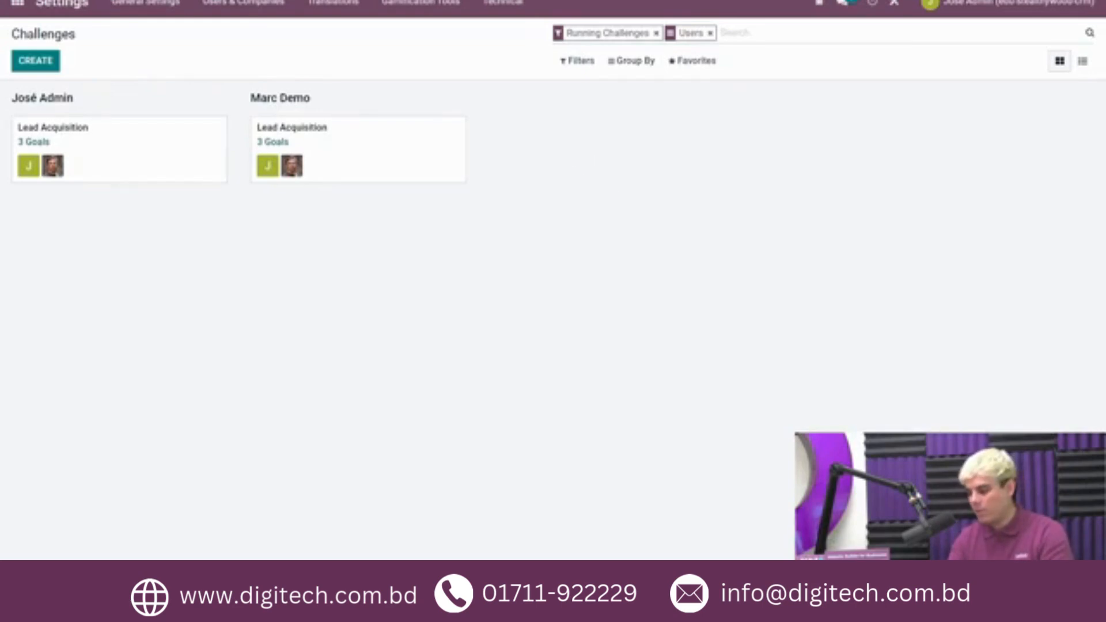
Create a new challenge named "Monthly Paid SOs" and add a filter rule for whom it is assigned to.
click(20, 59)
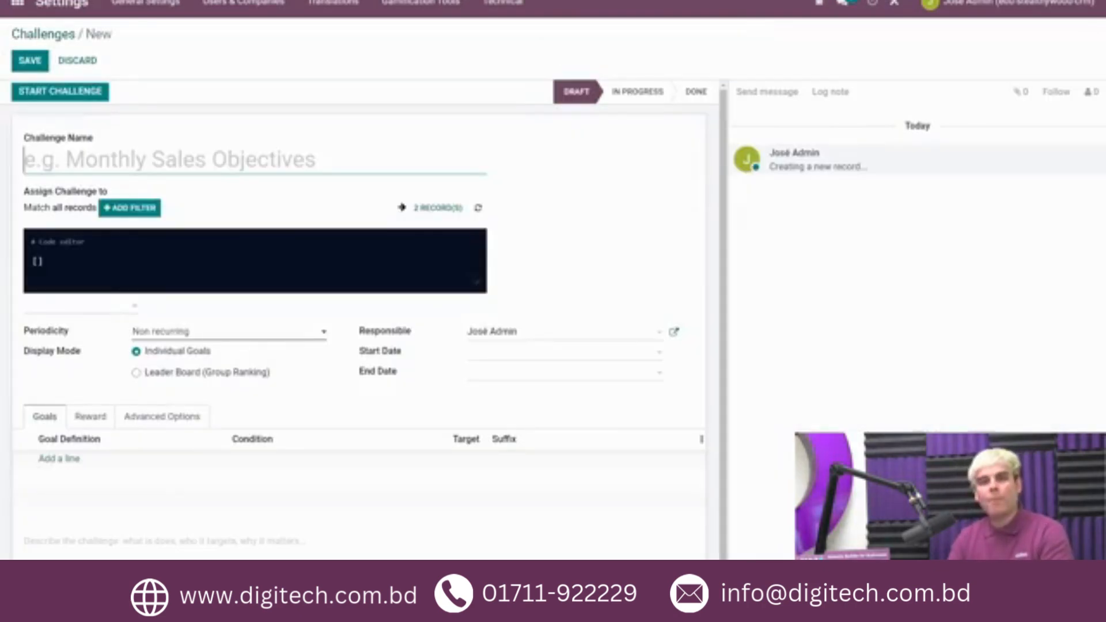
text(Monthly Paid SOs)
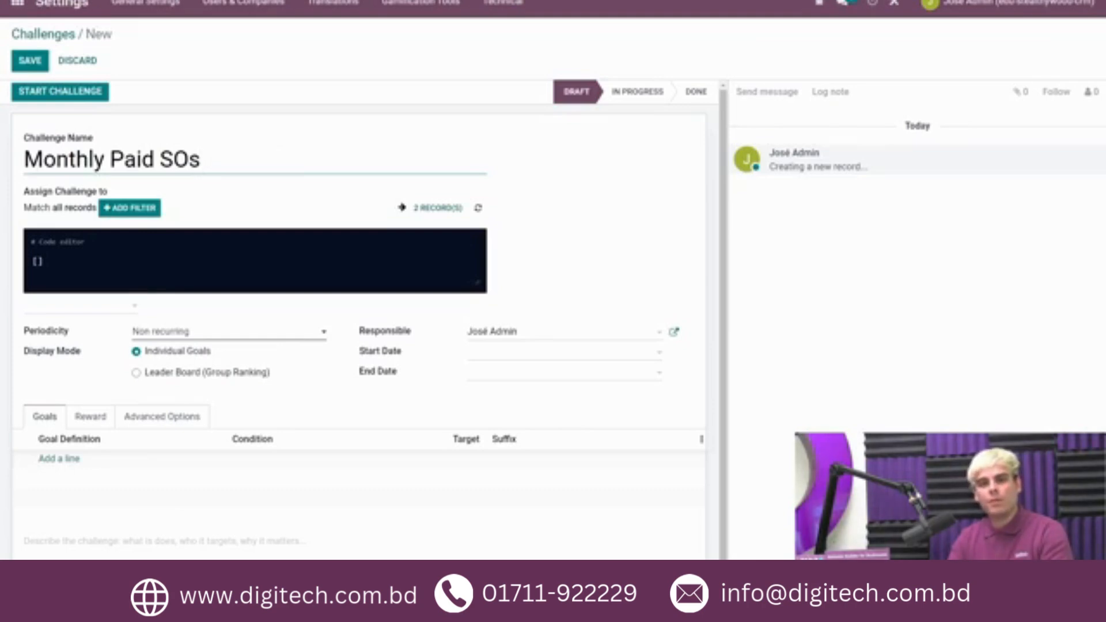
click(126, 210)
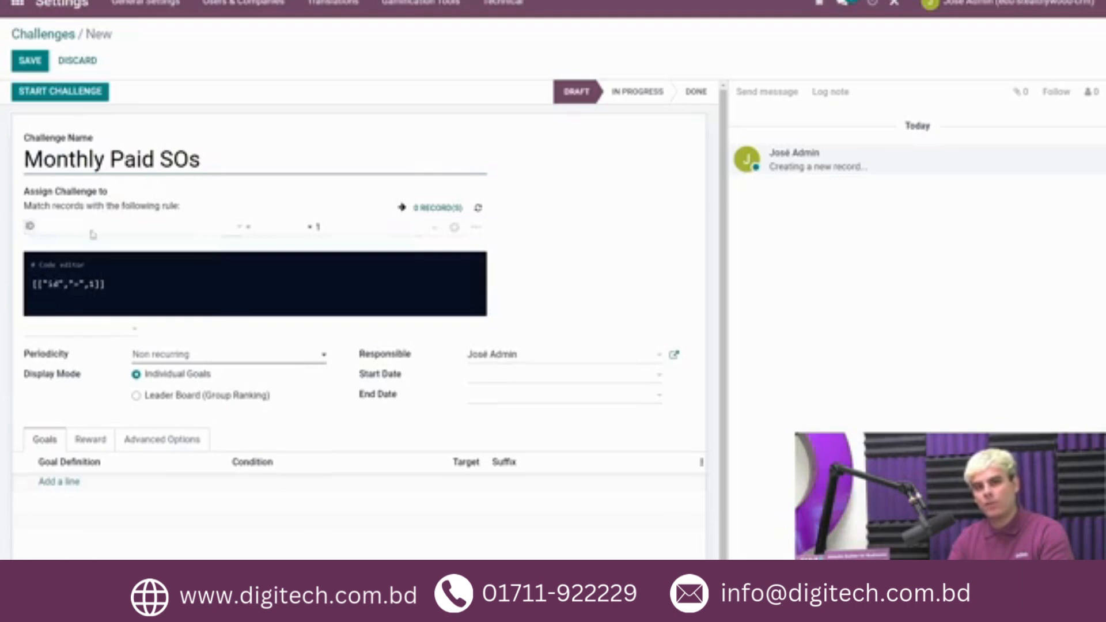
Set the assignment rule to Sales Team Members contains the team member's first name.
click(92, 230)
text(sales team members)
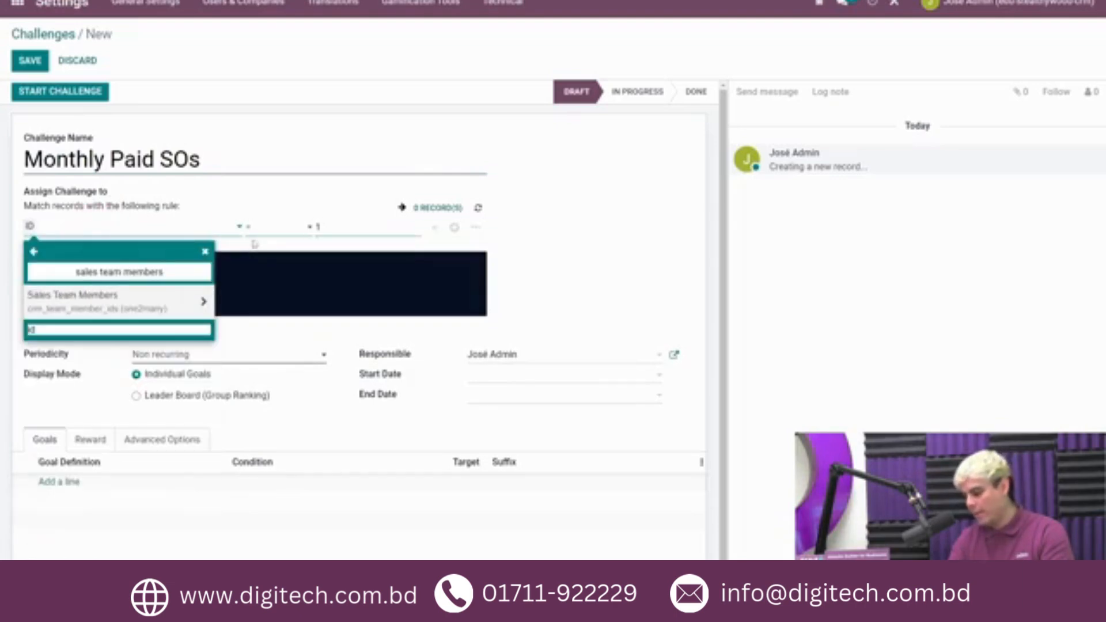
click(187, 297)
click(290, 241)
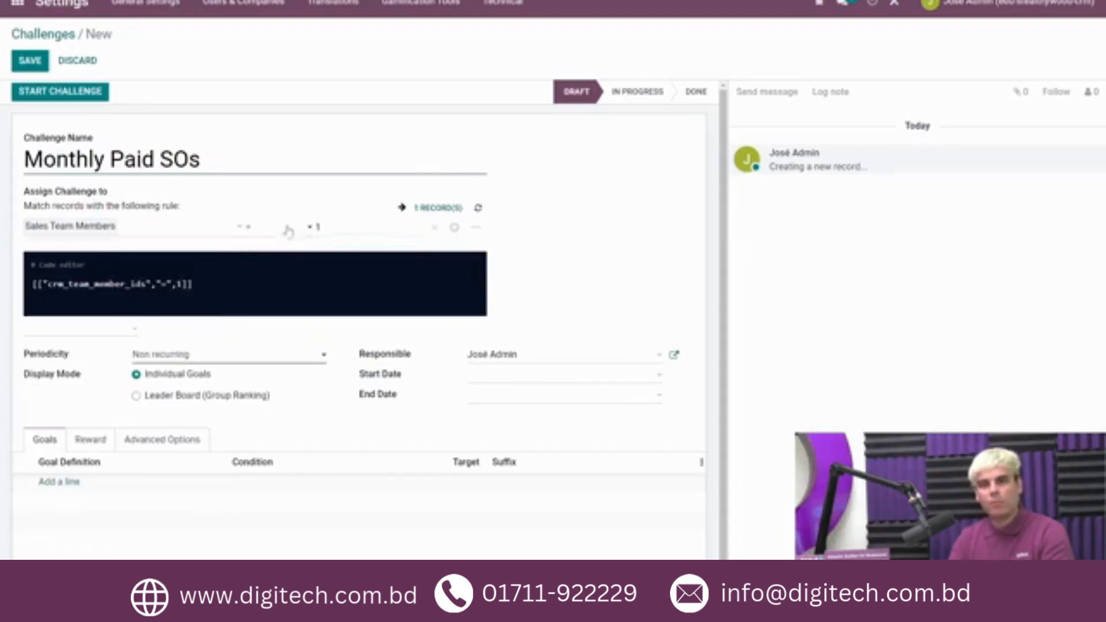
double_click(316, 228)
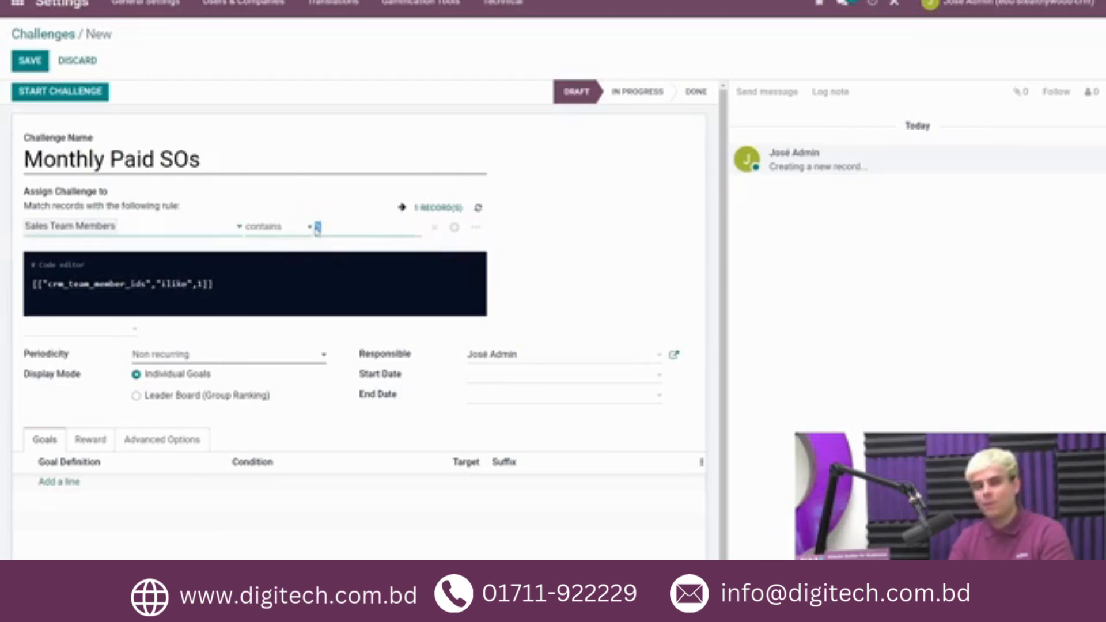
text(marc)
click(538, 226)
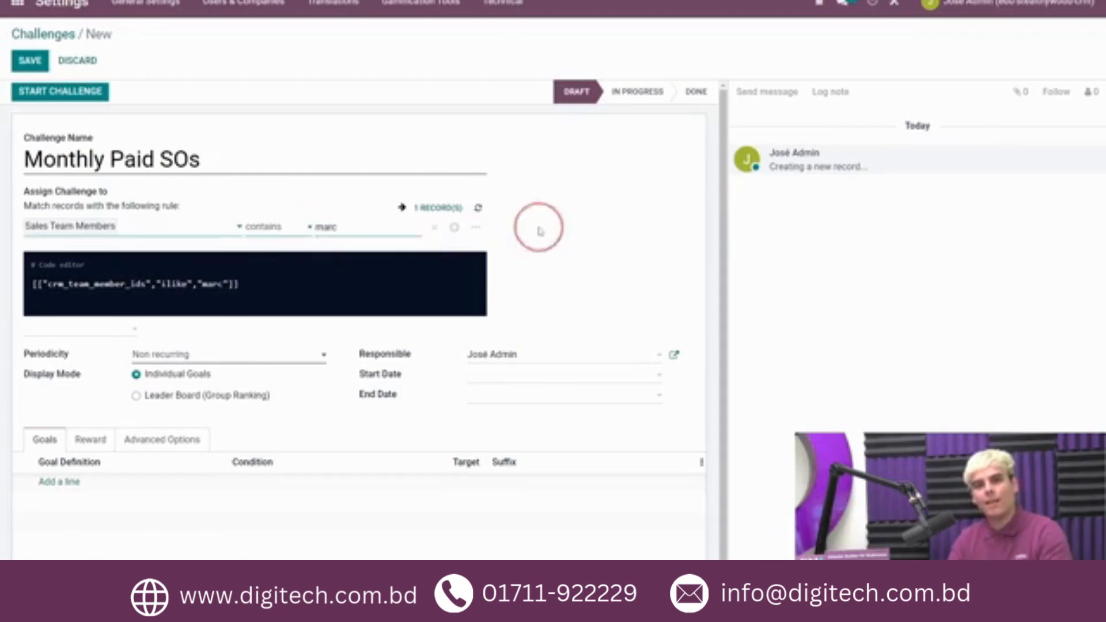
Change the challenge's assignment rule to match records whose Sales Teams field contains "US".
click(174, 233)
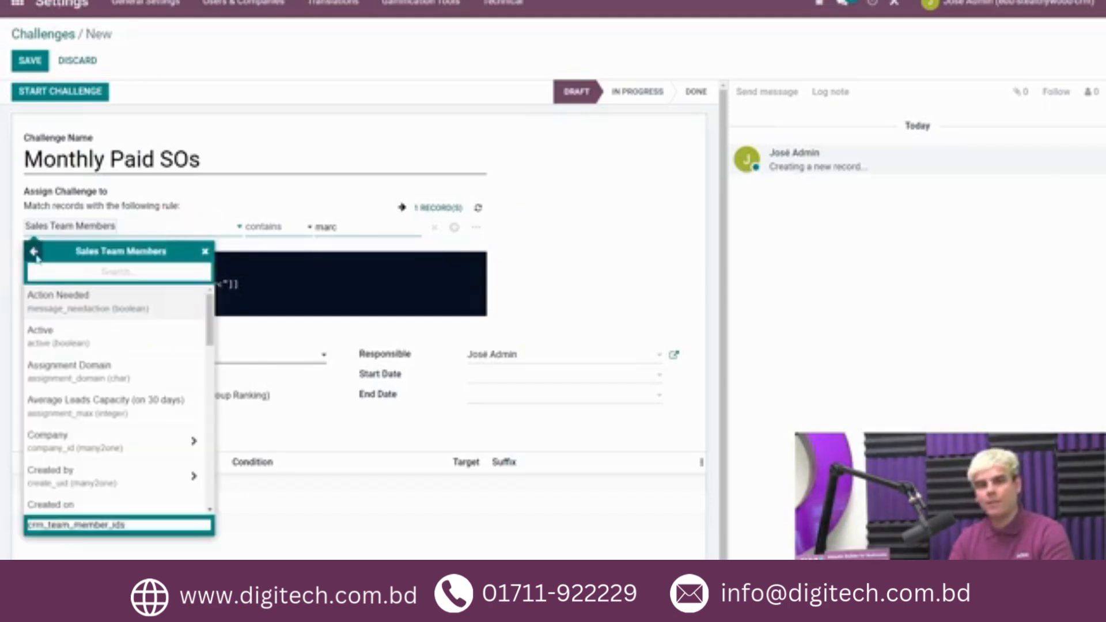
click(34, 252)
text(sales)
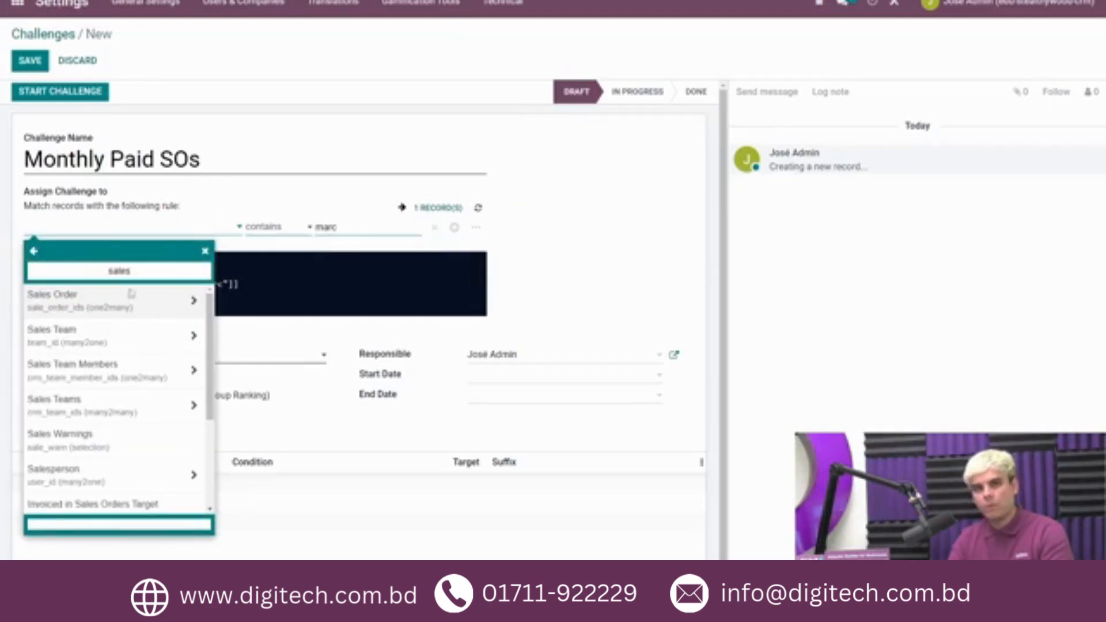
click(116, 334)
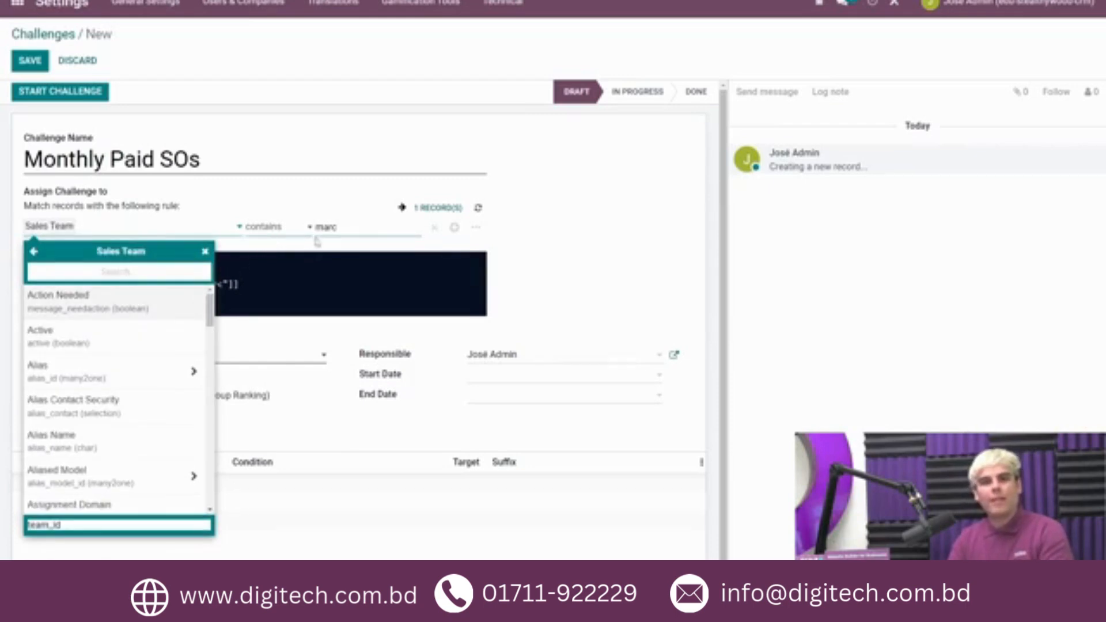
click(34, 252)
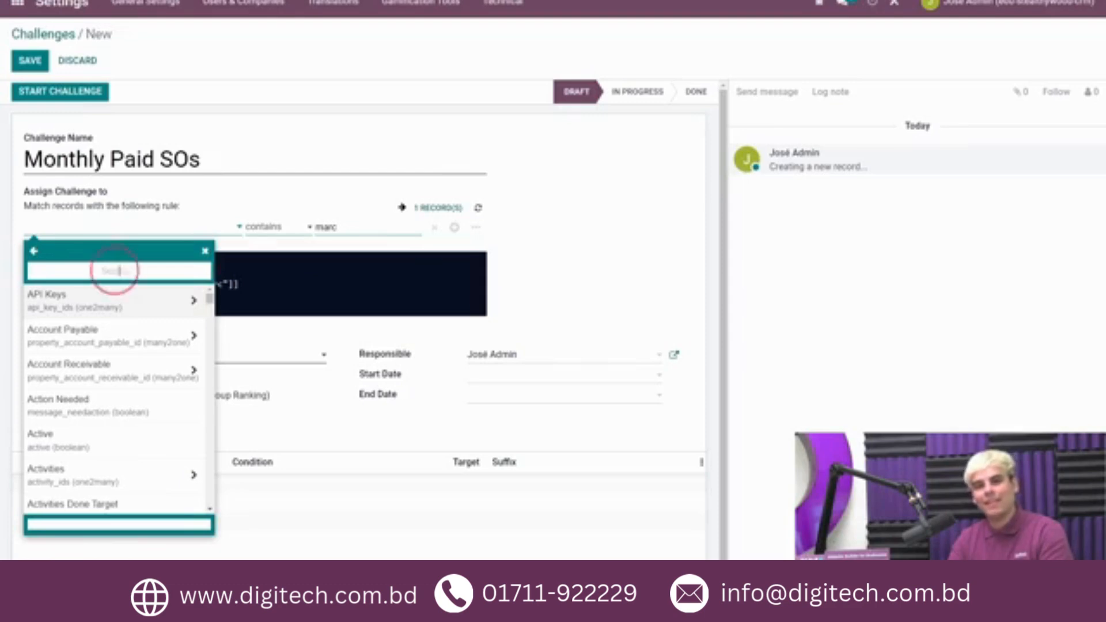
text(sales)
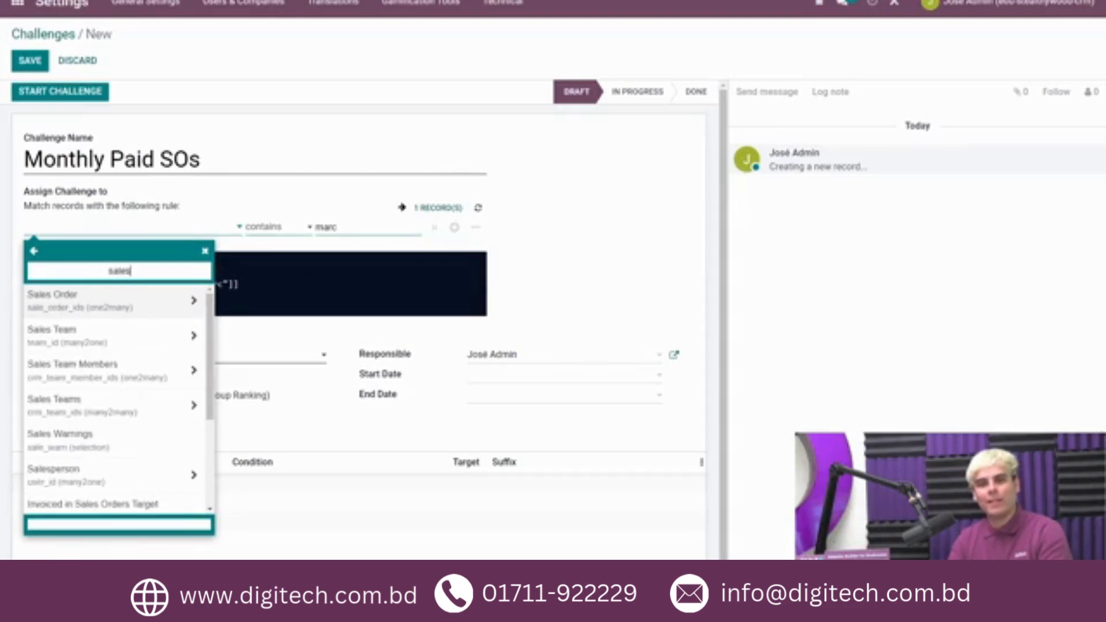
text( teams)
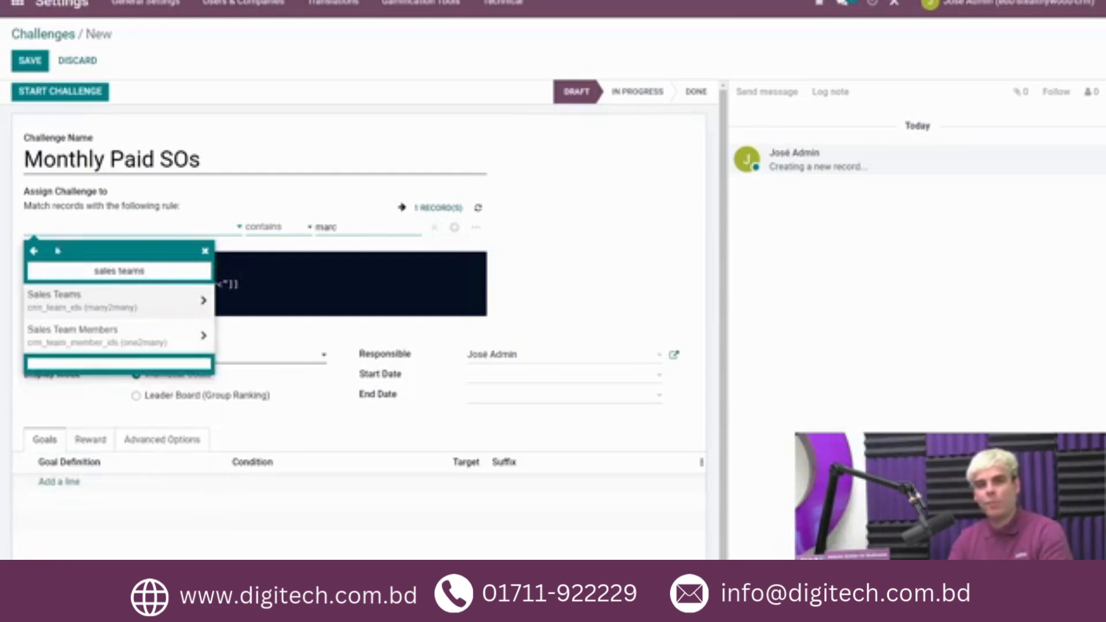
click(124, 301)
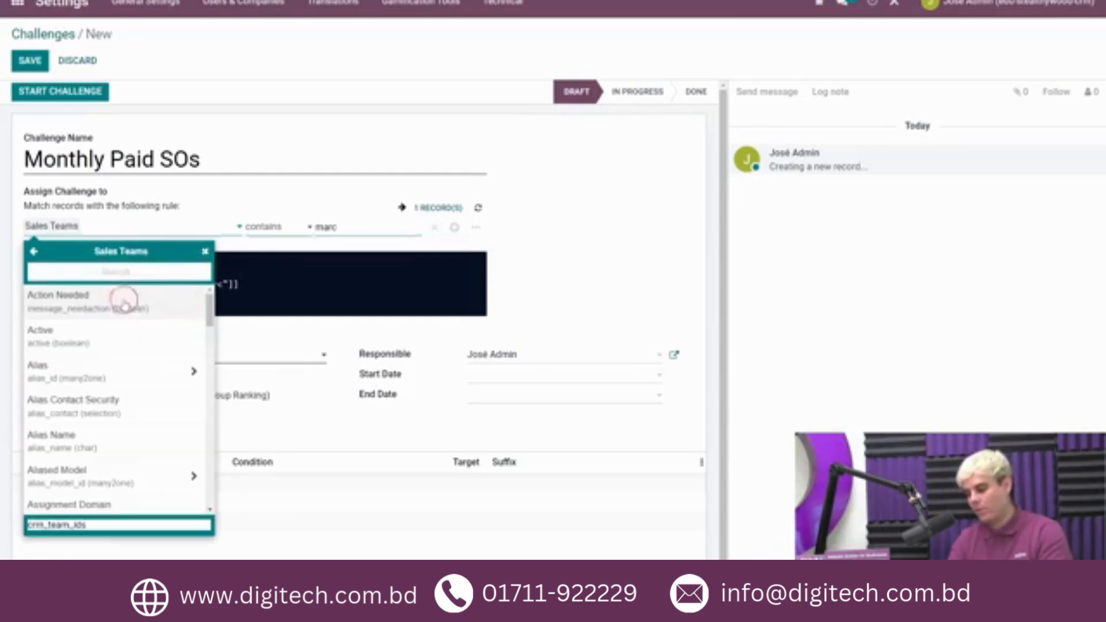
click(305, 229)
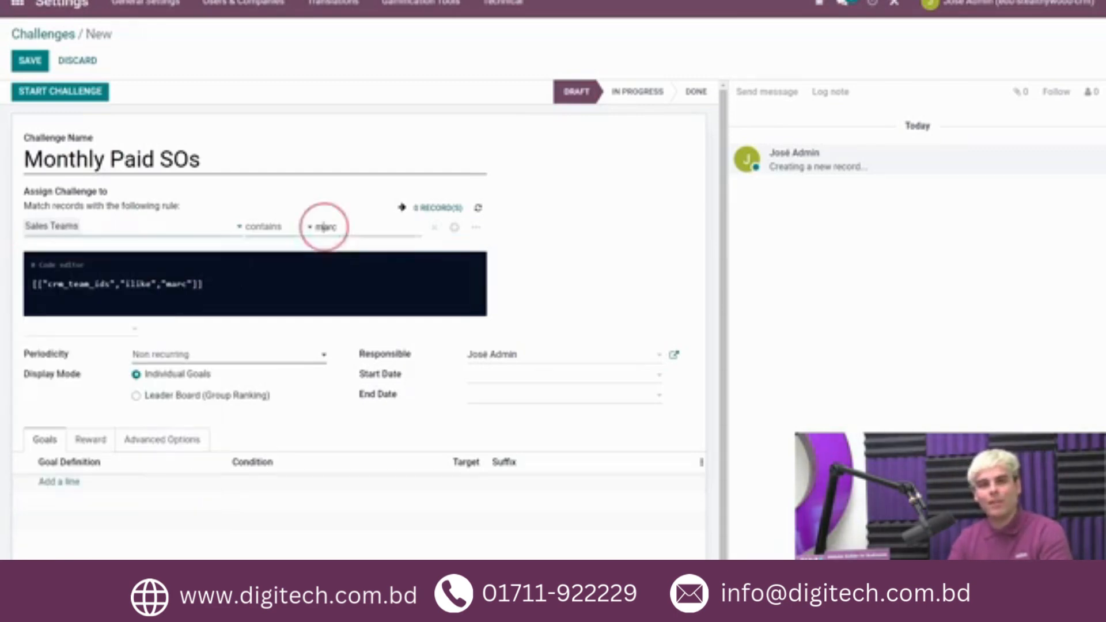
double_click(323, 227)
text(US)
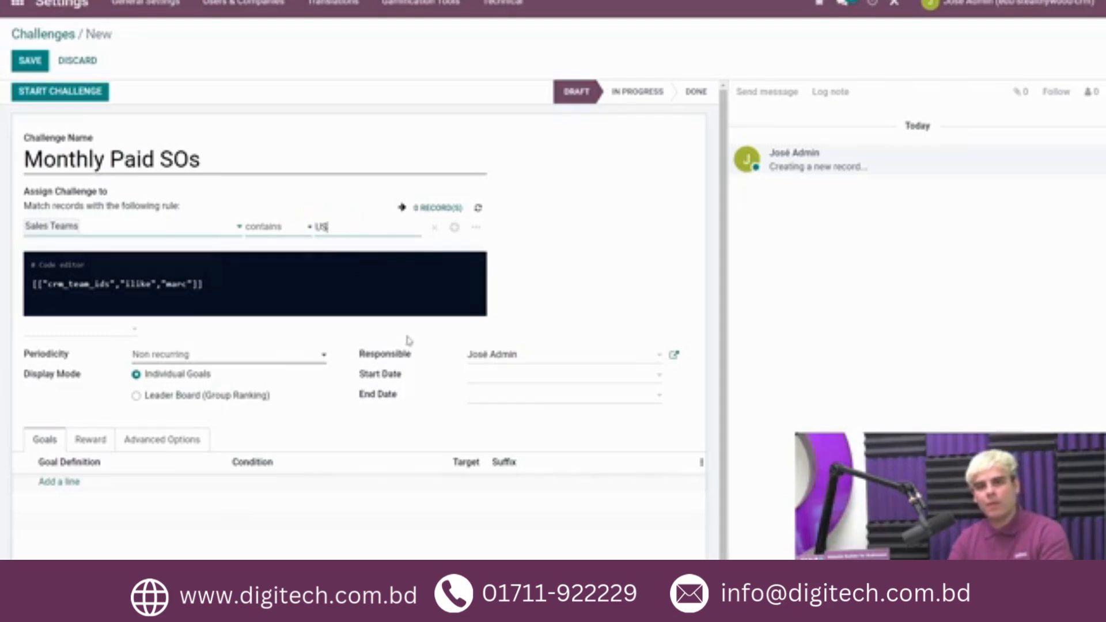
Set the challenge's periodicity to Monthly, its start date to 08/01/2022 and its end date to 08/31/2022.
click(271, 354)
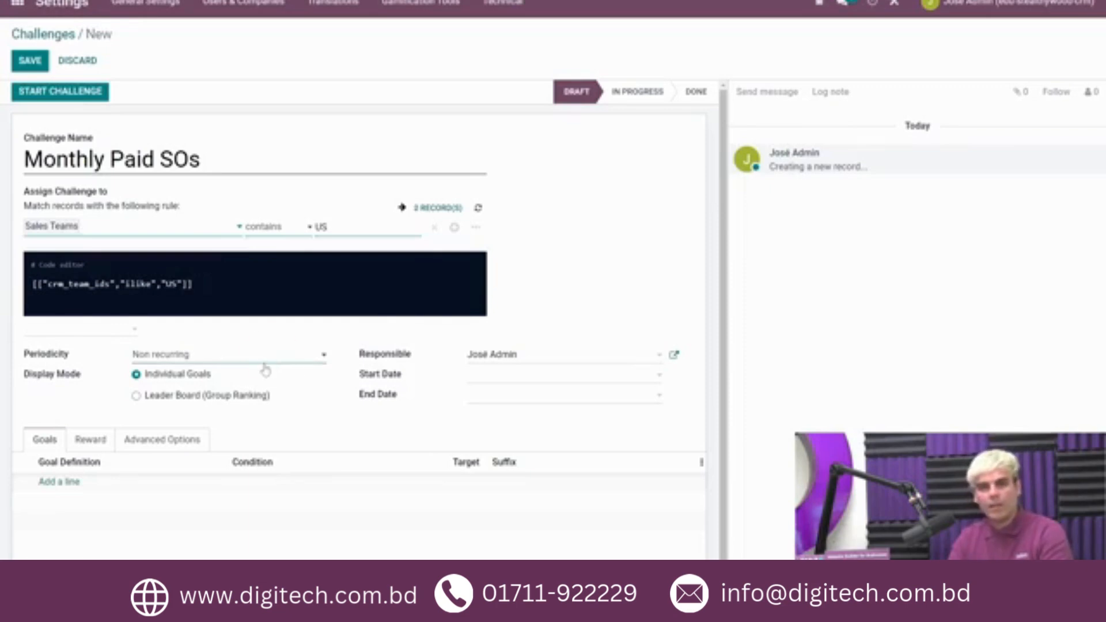
click(239, 402)
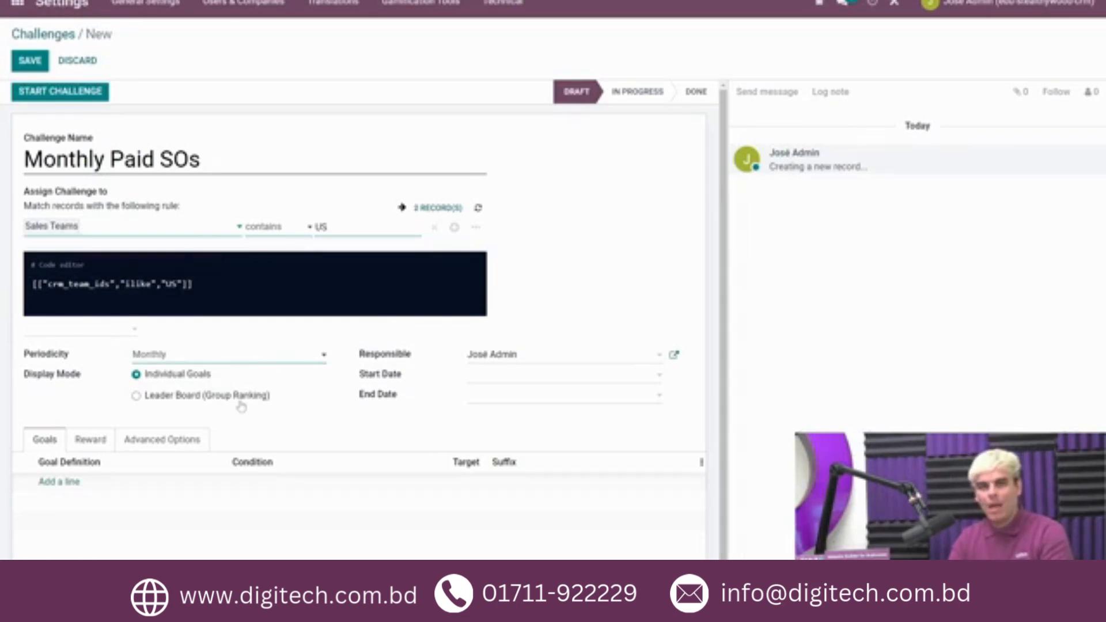
click(558, 380)
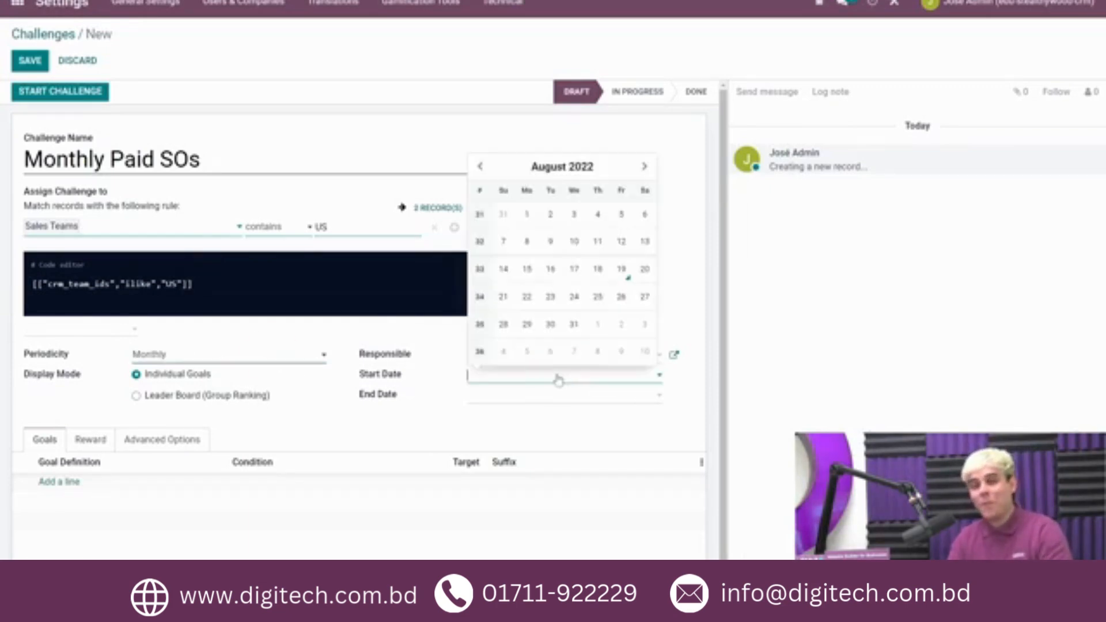
click(526, 218)
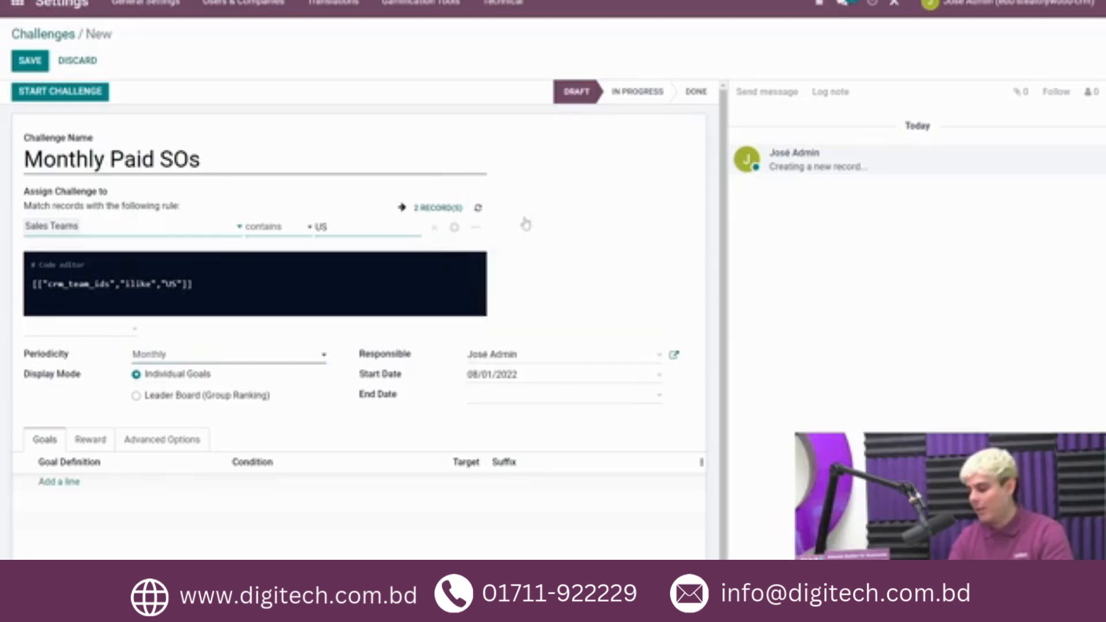
click(478, 397)
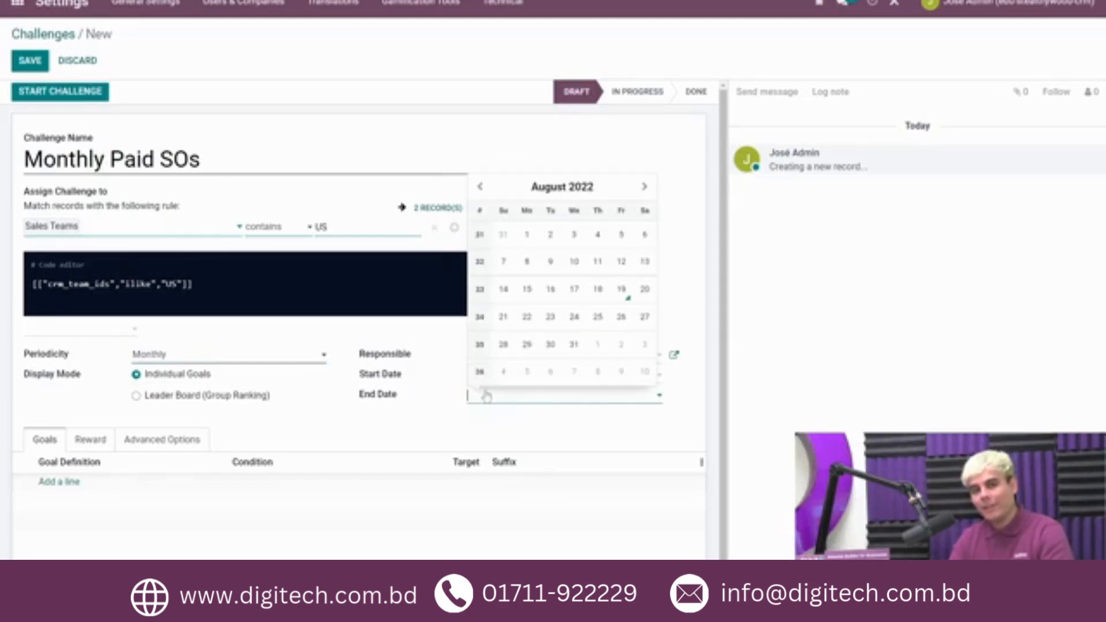
click(569, 351)
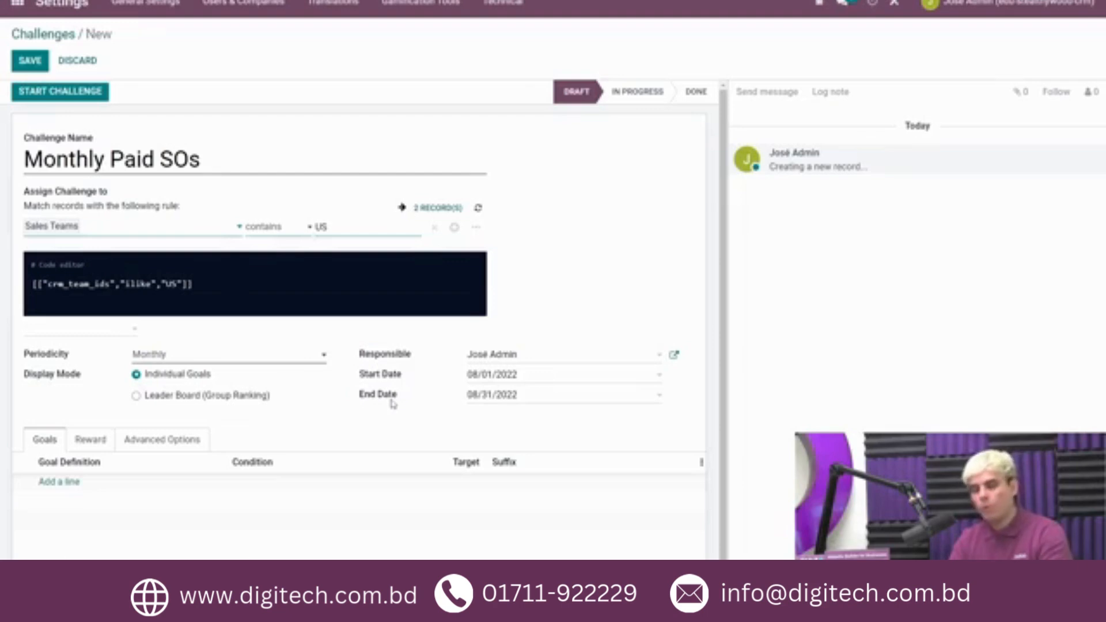
Add a goal line to the challenge using the Total Paid Sales Orders definition with a target of 20000.
click(75, 482)
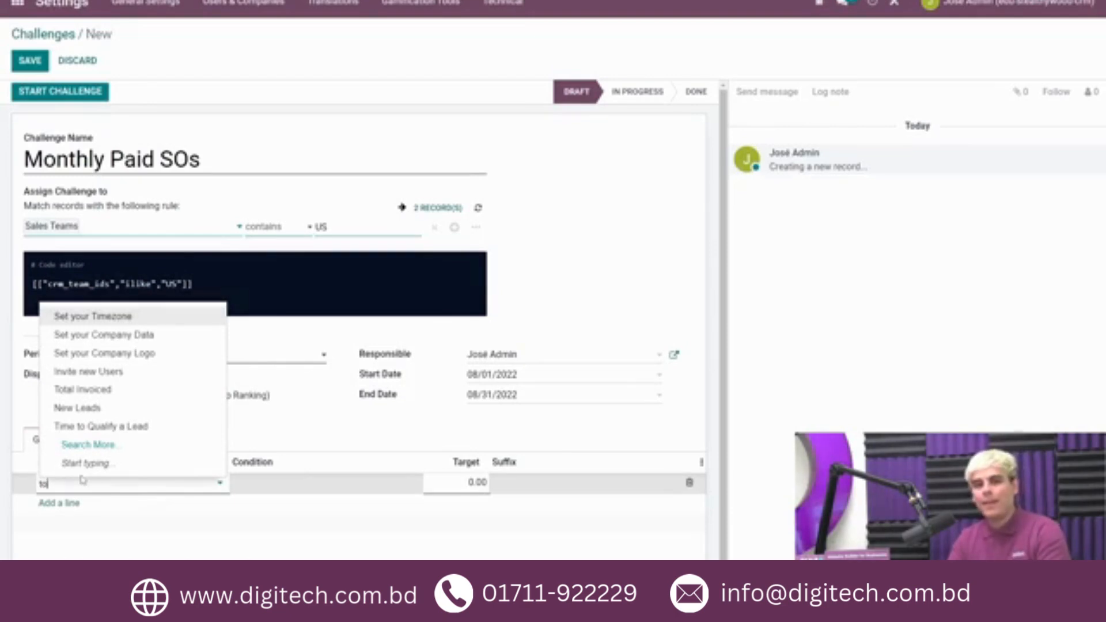
text(total)
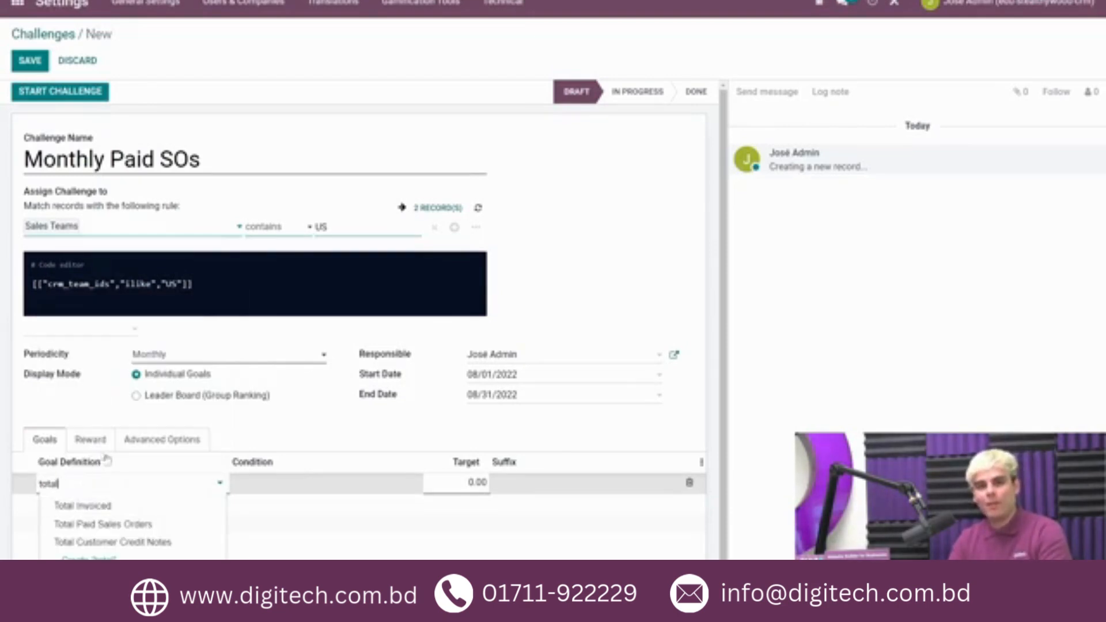
click(115, 524)
click(477, 482)
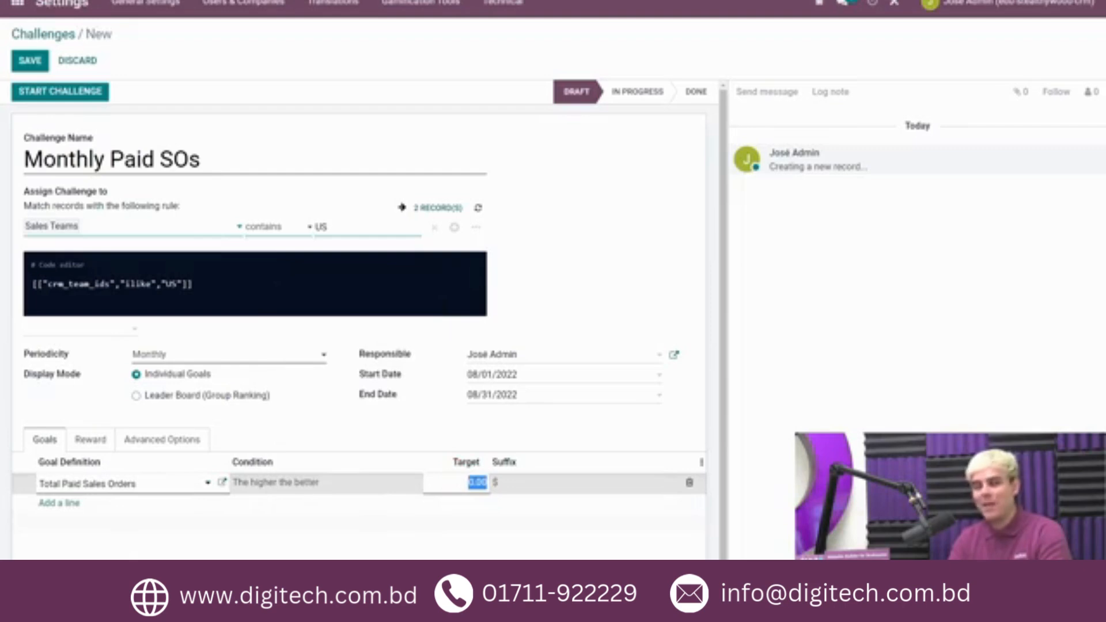
text(20000)
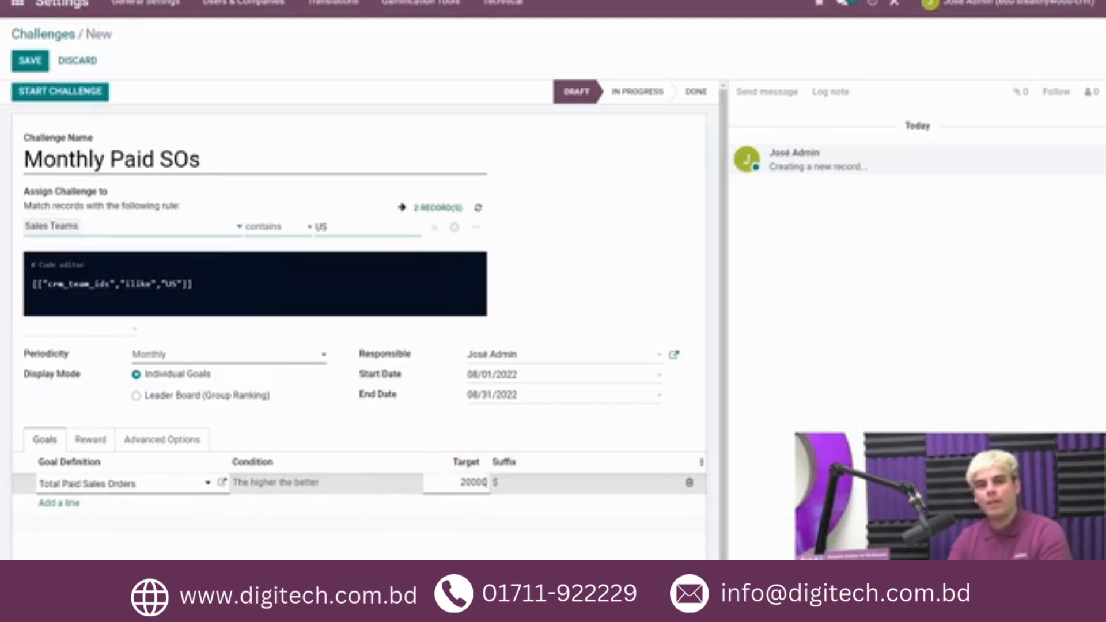
drag(470, 482, 461, 481)
click(459, 482)
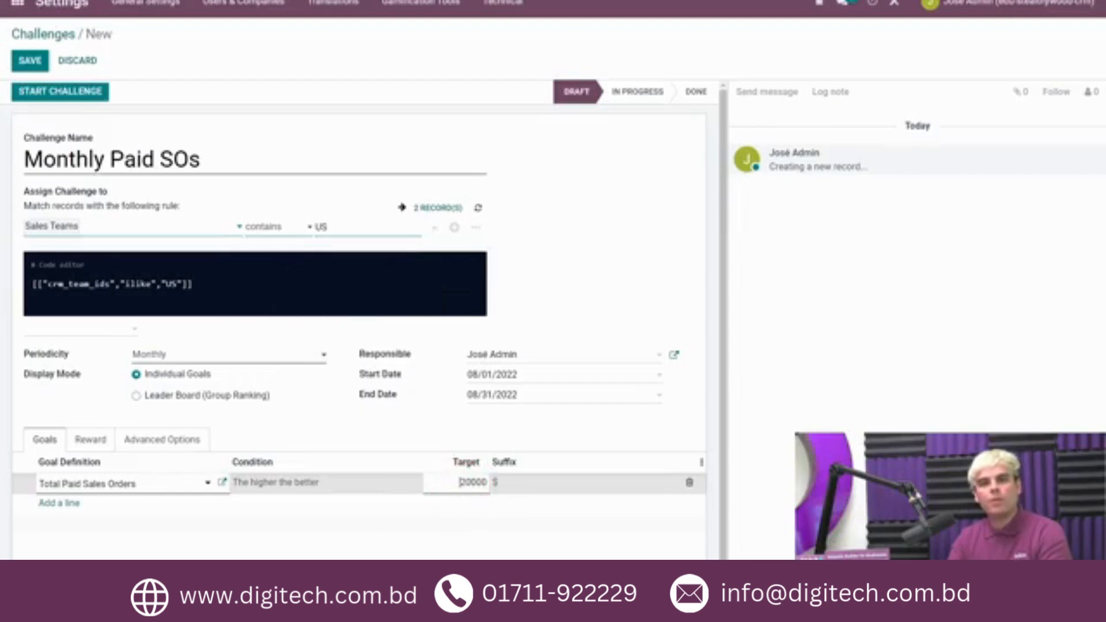
click(320, 430)
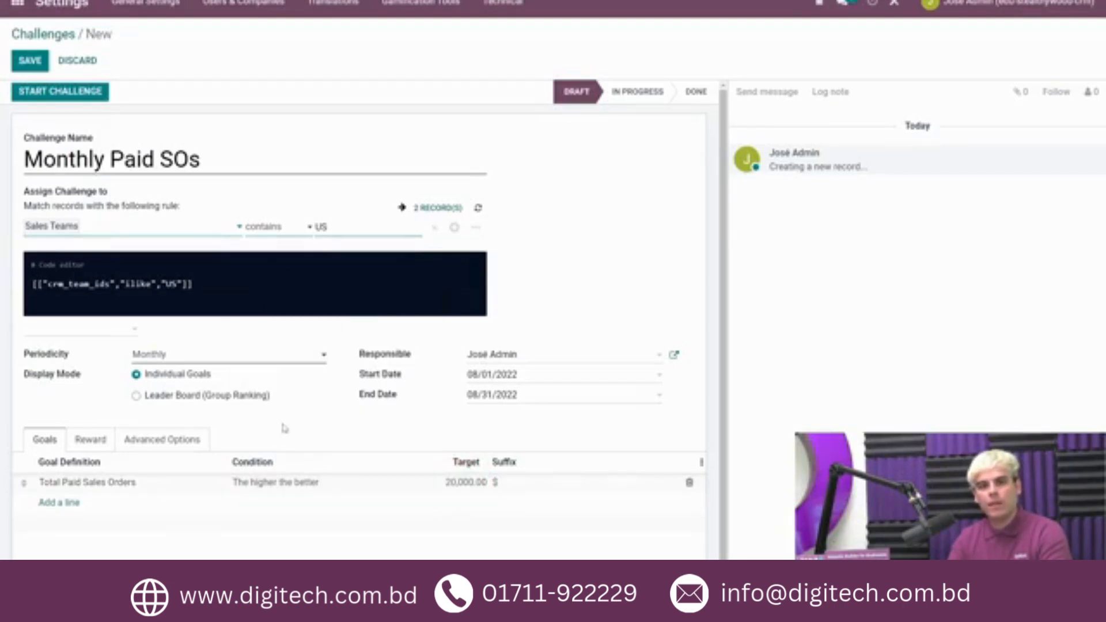
Check the challenge's reward options, then view the existing badges and examine the Good Job badge's granting settings.
click(96, 442)
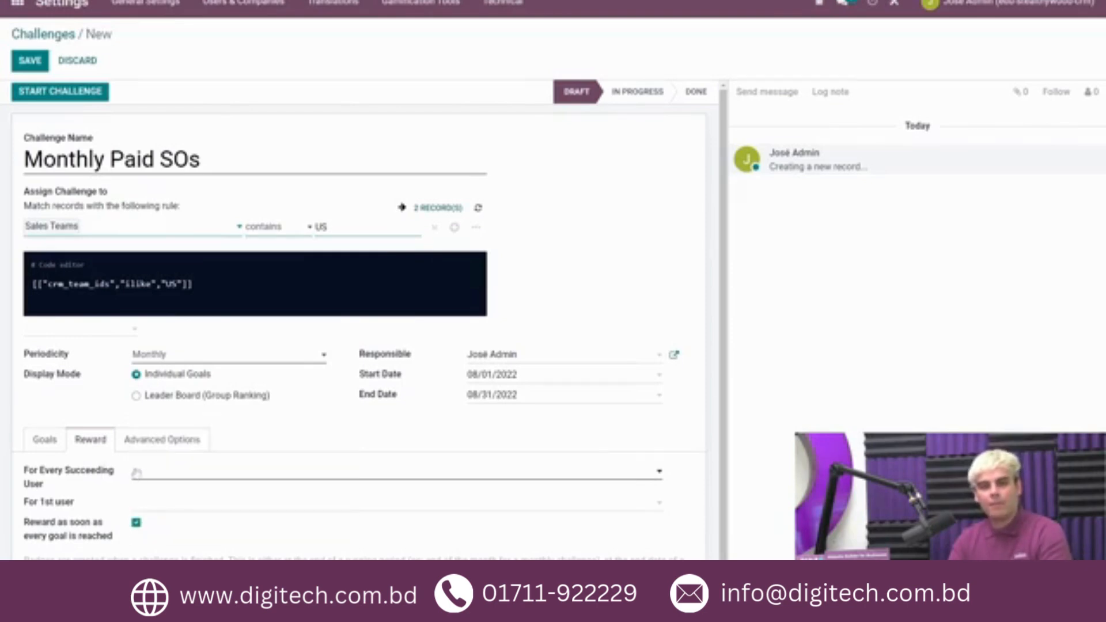
click(155, 474)
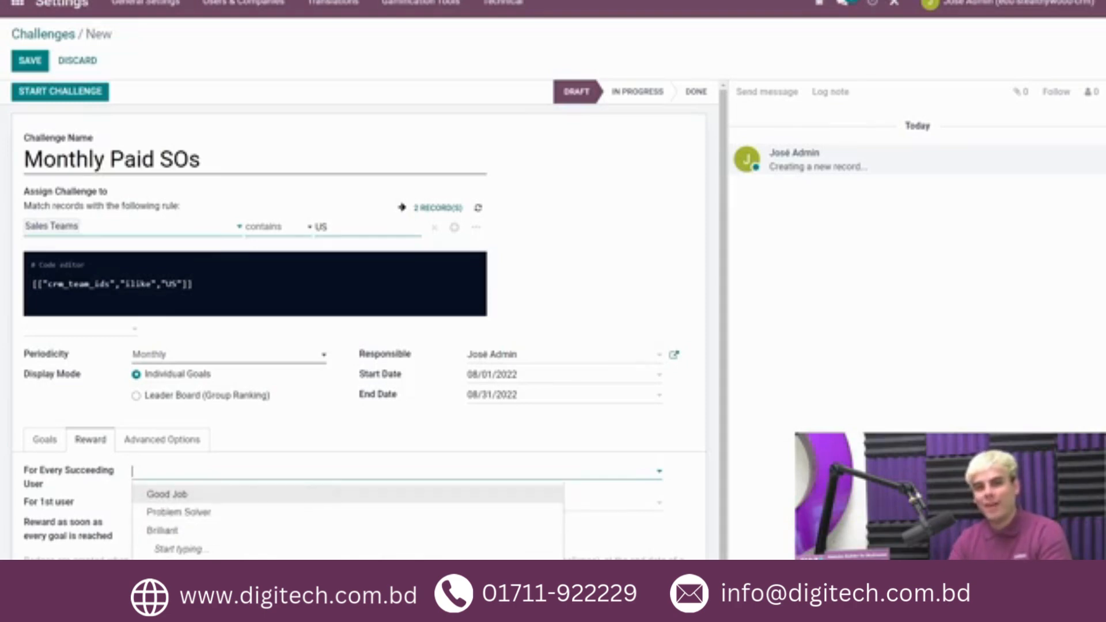
click(433, 7)
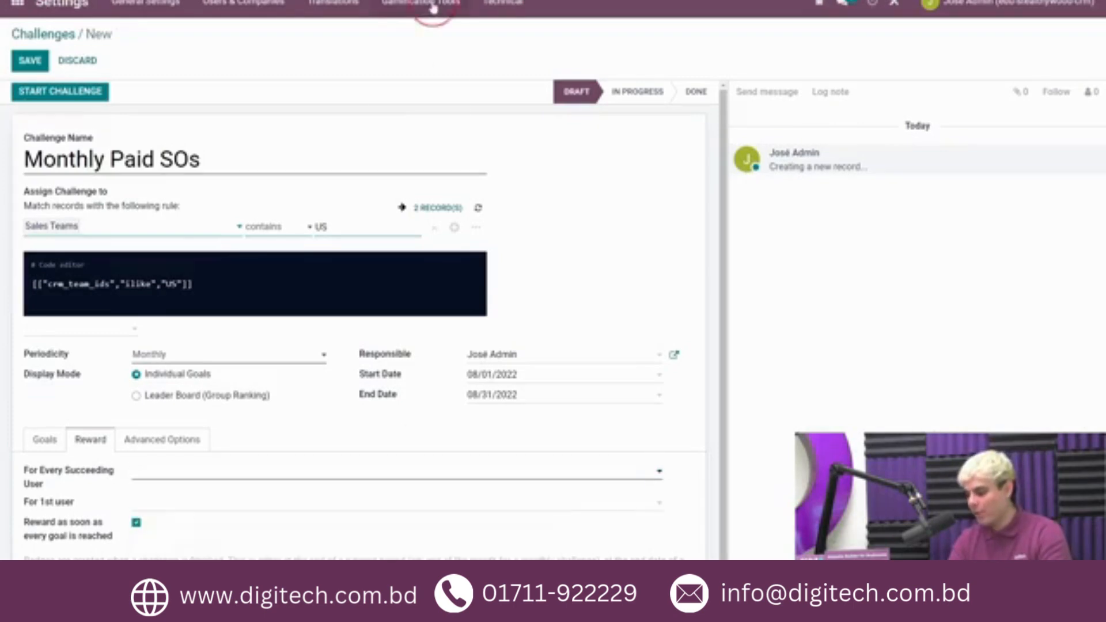
click(421, 88)
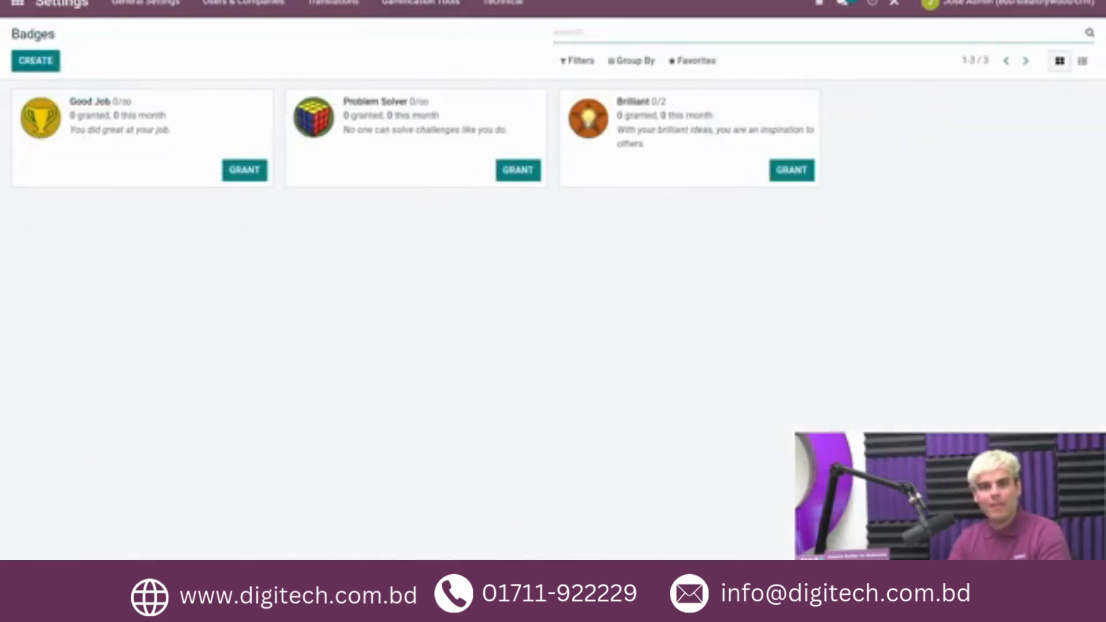
click(348, 247)
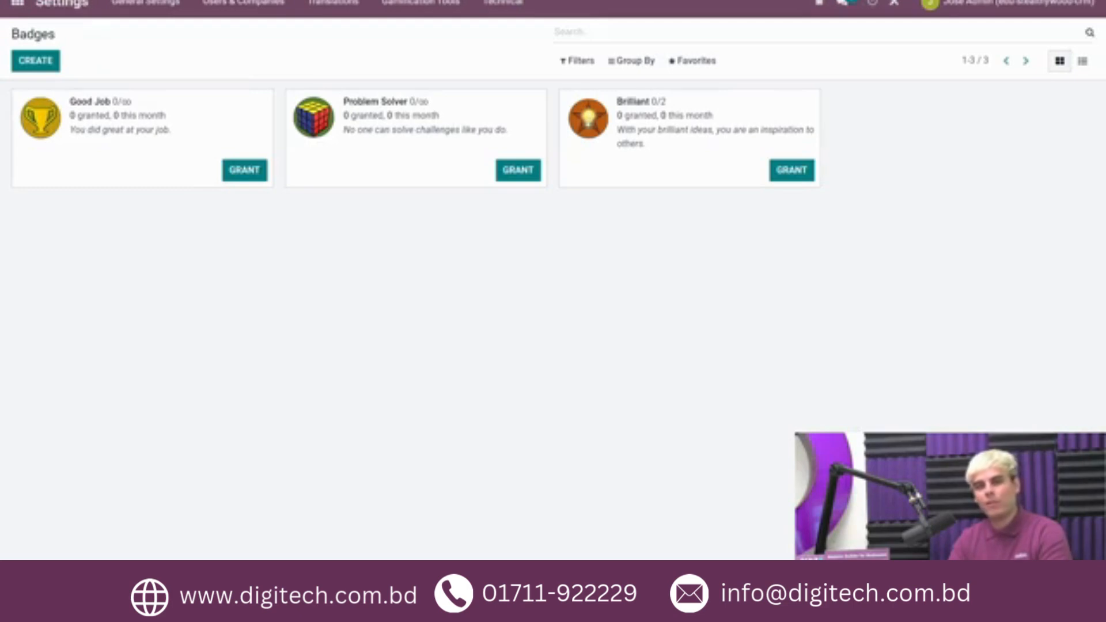
click(182, 132)
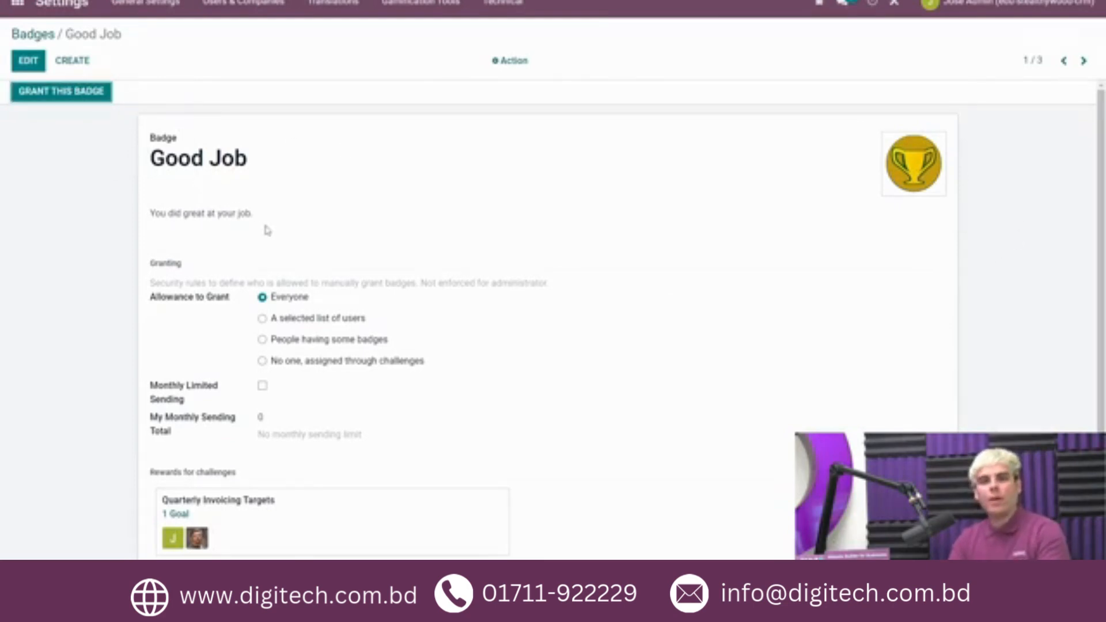
click(103, 97)
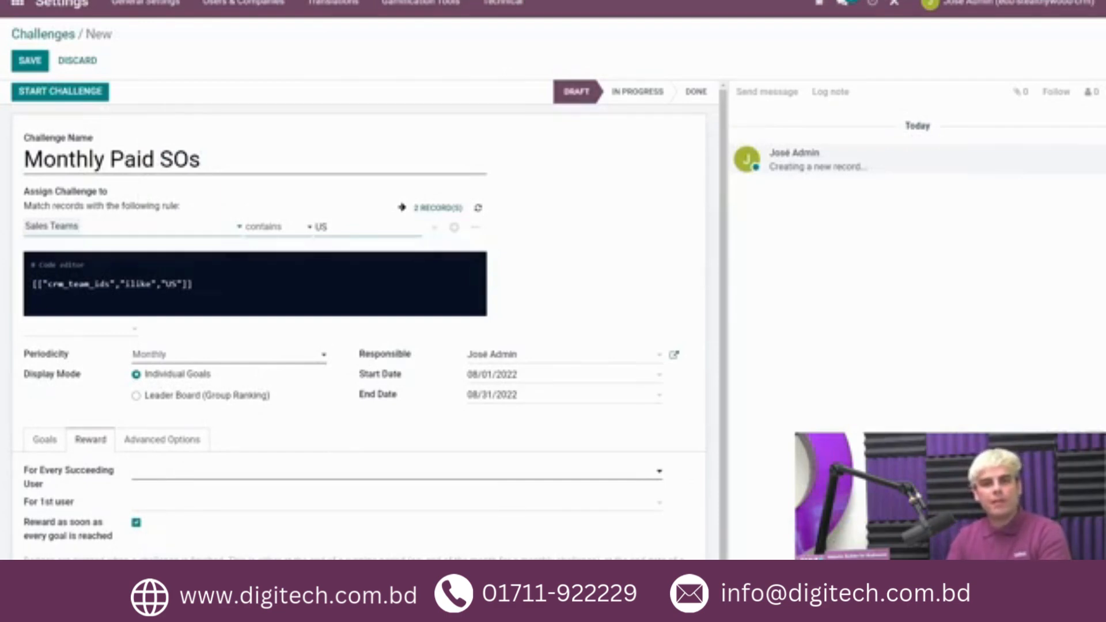
Set the challenge's reward for every succeeding user to the Good Job badge.
click(190, 480)
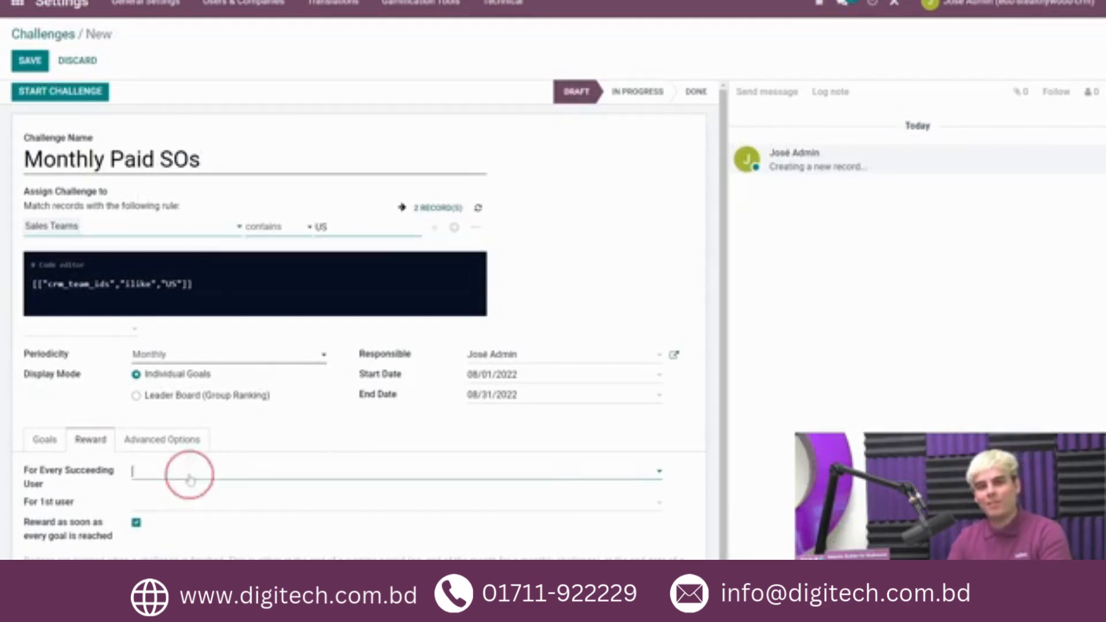
click(186, 495)
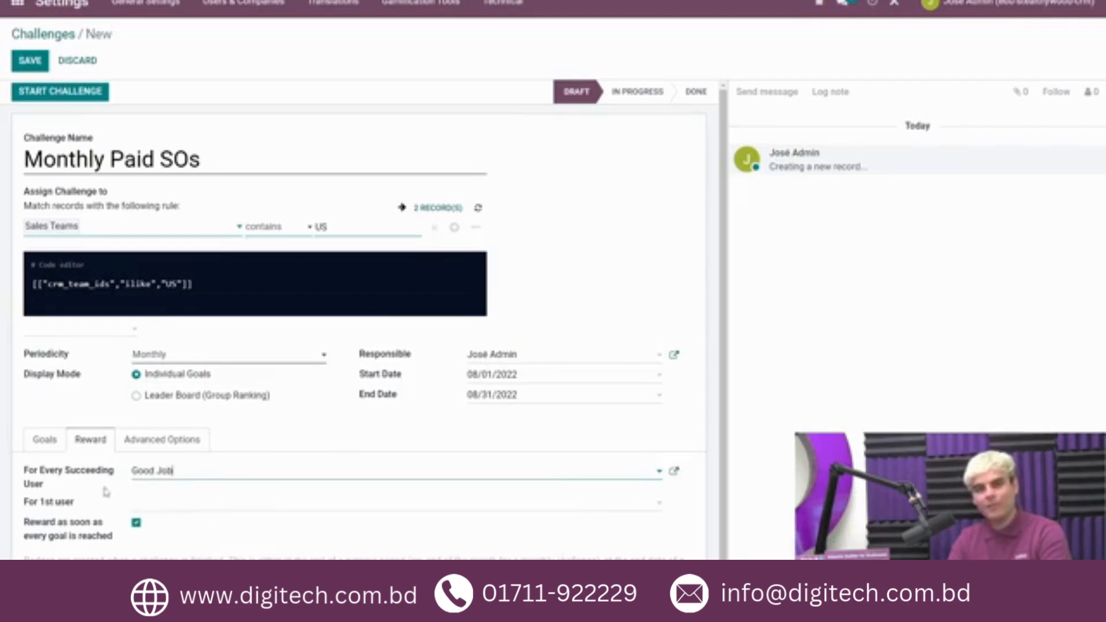
click(102, 487)
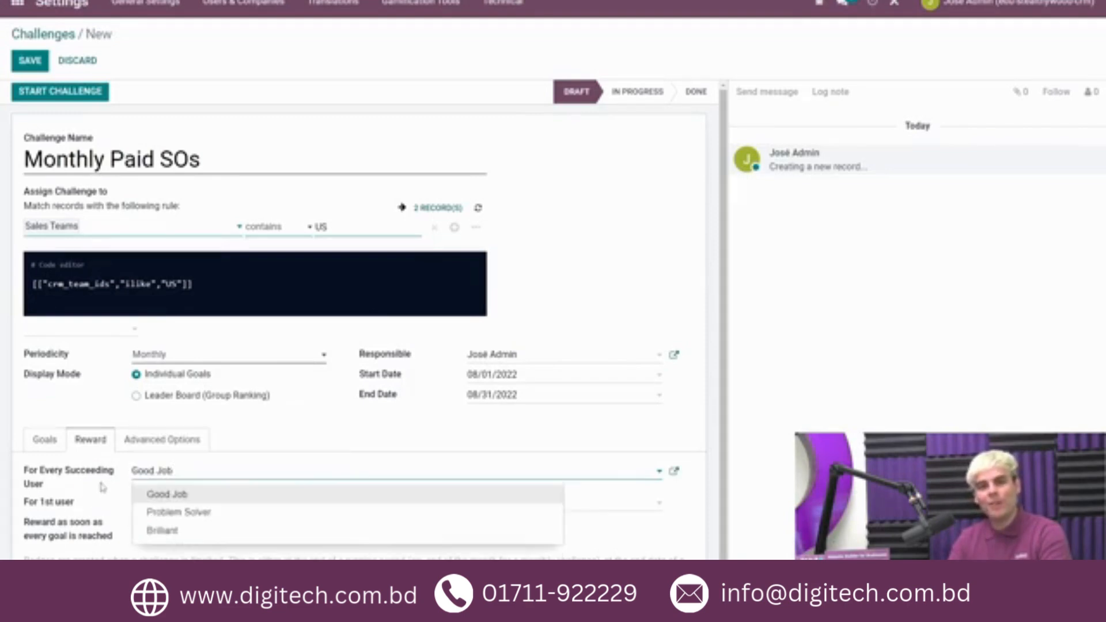
Set the challenge's notification report frequency to Weekly.
click(144, 439)
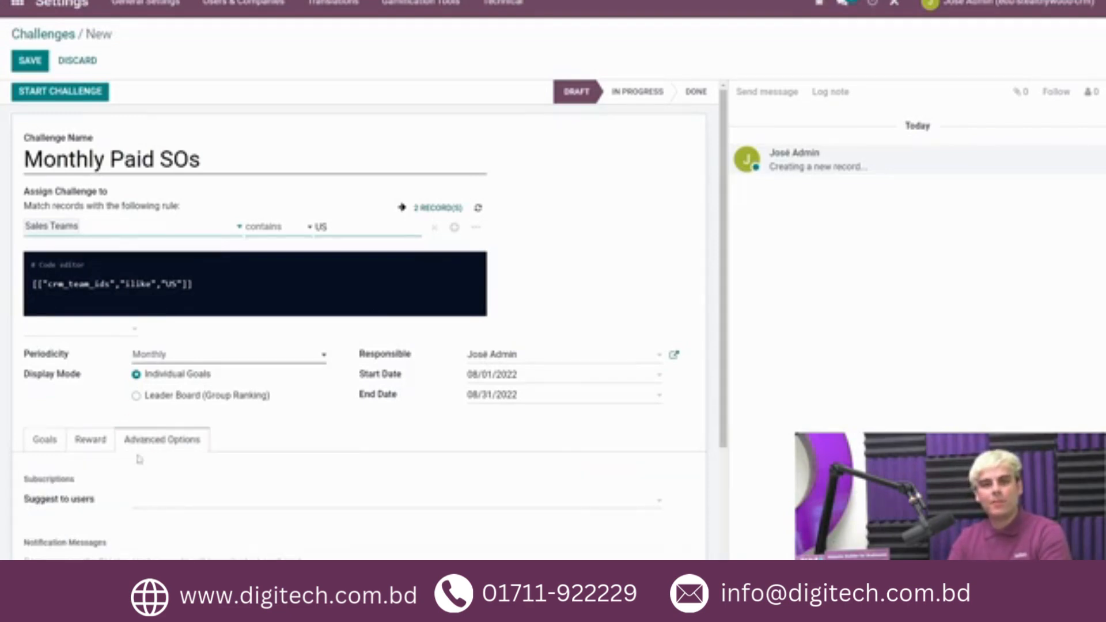
scroll(114, 467, down, 4)
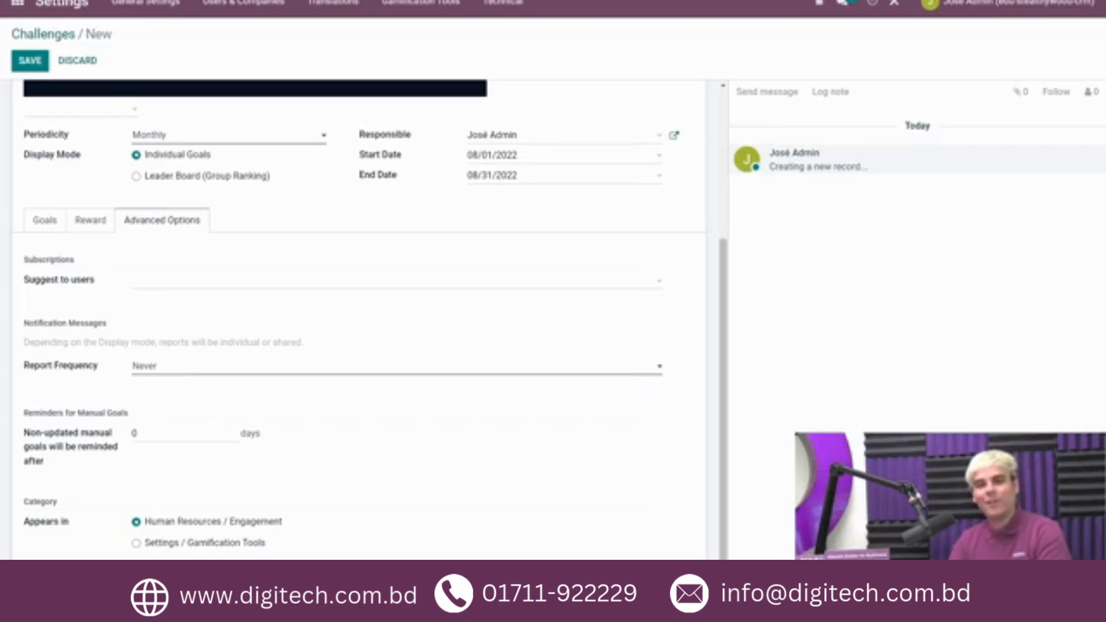
click(176, 382)
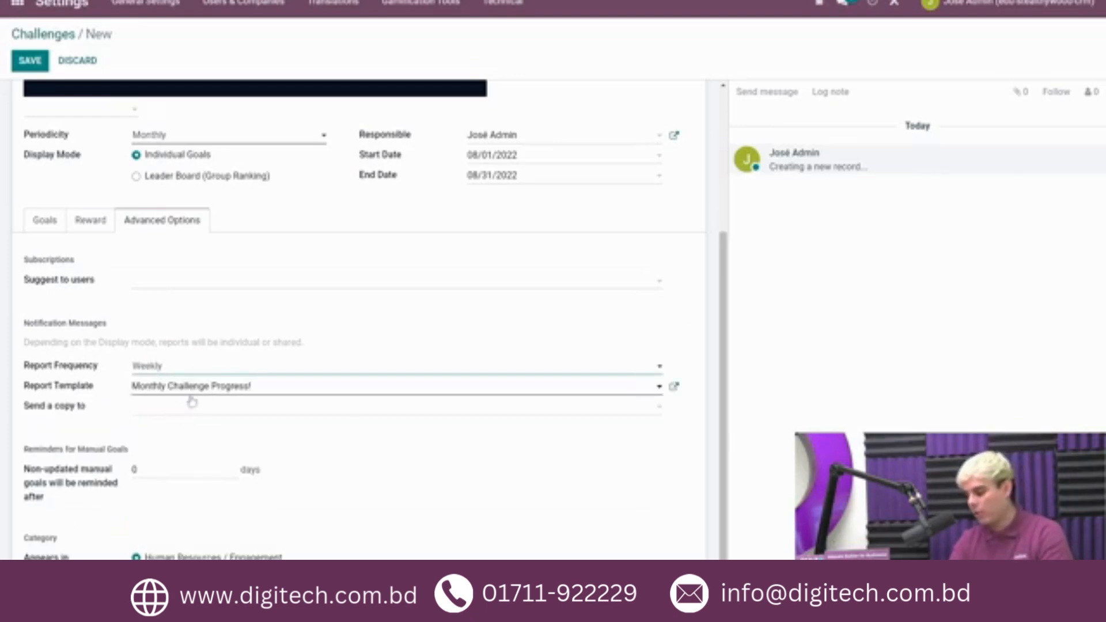
Examine the Monthly Challenge Progress! report template and its email configuration, then check the option for sending a copy.
click(673, 387)
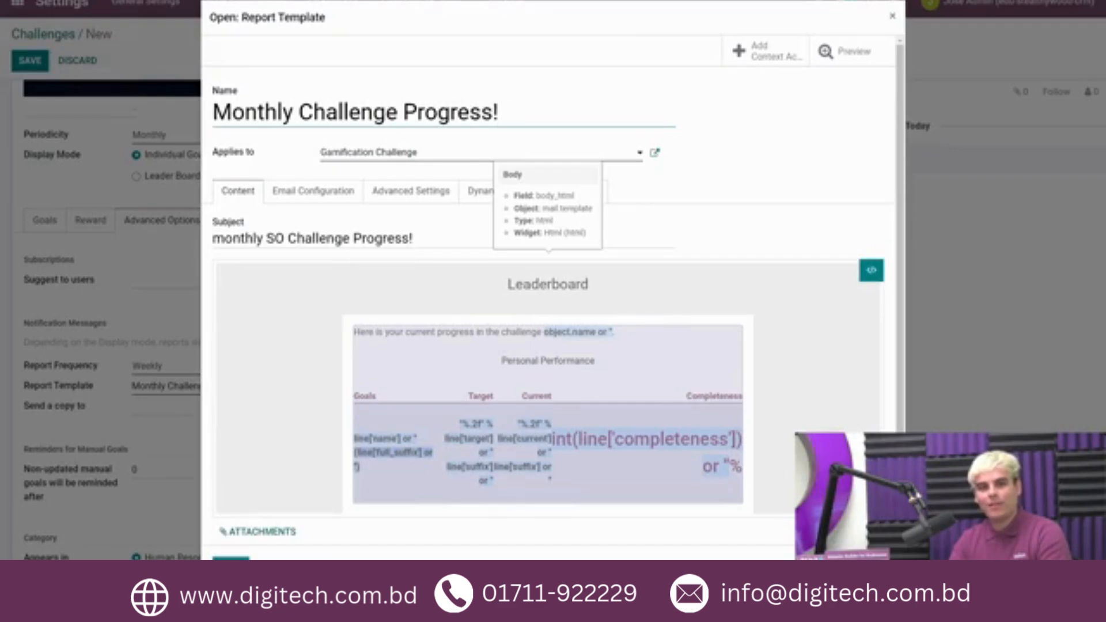
click(305, 192)
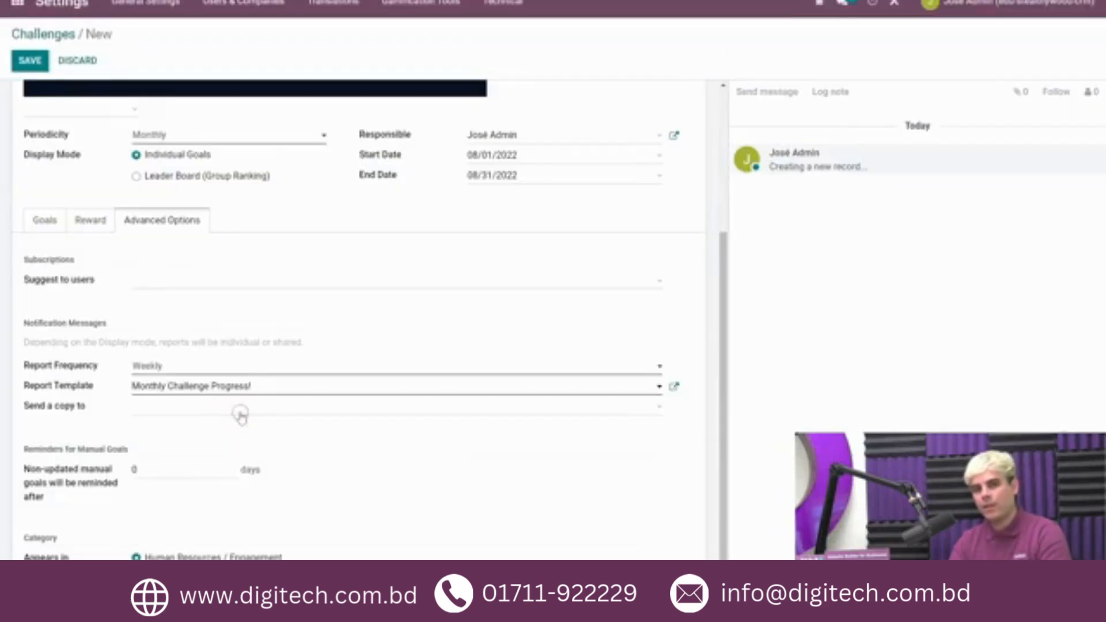
click(231, 415)
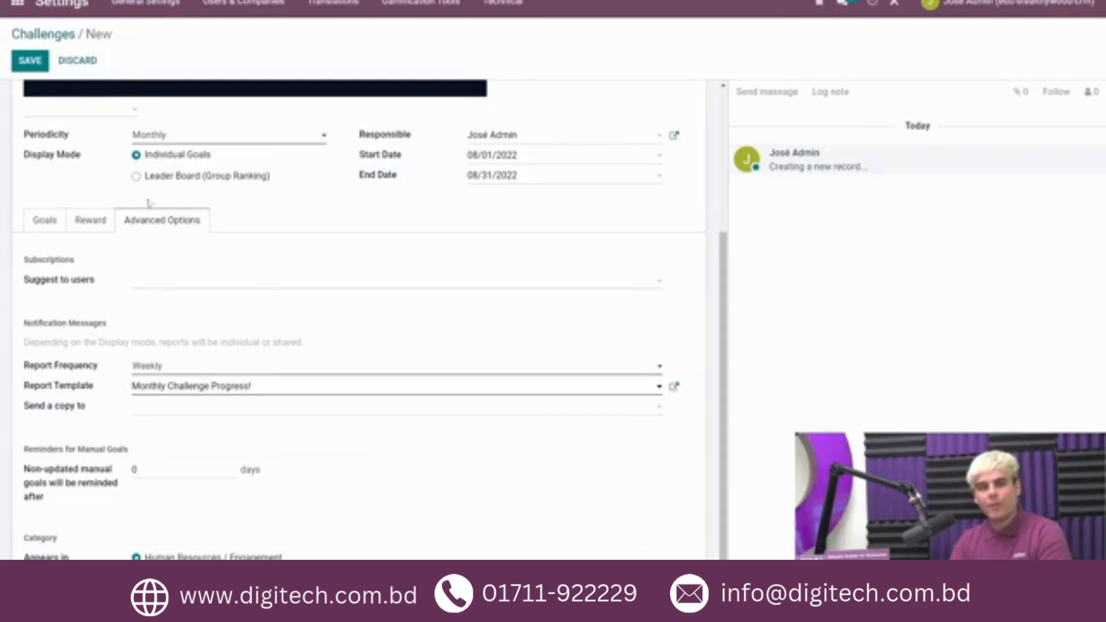
Save the Monthly Paid SOs challenge and start it.
click(34, 68)
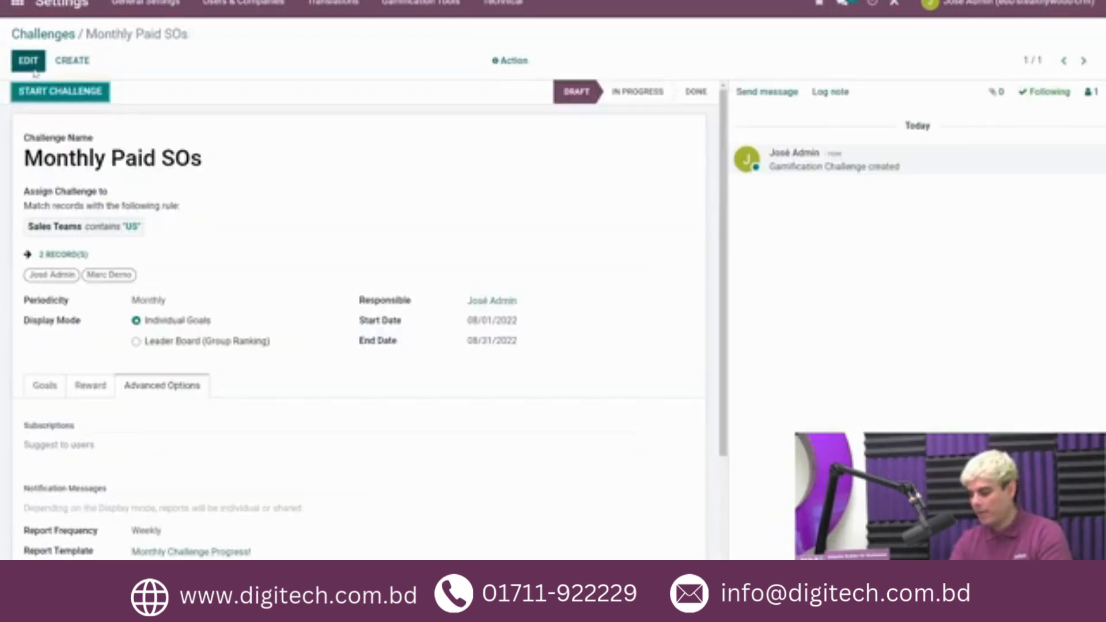
click(39, 93)
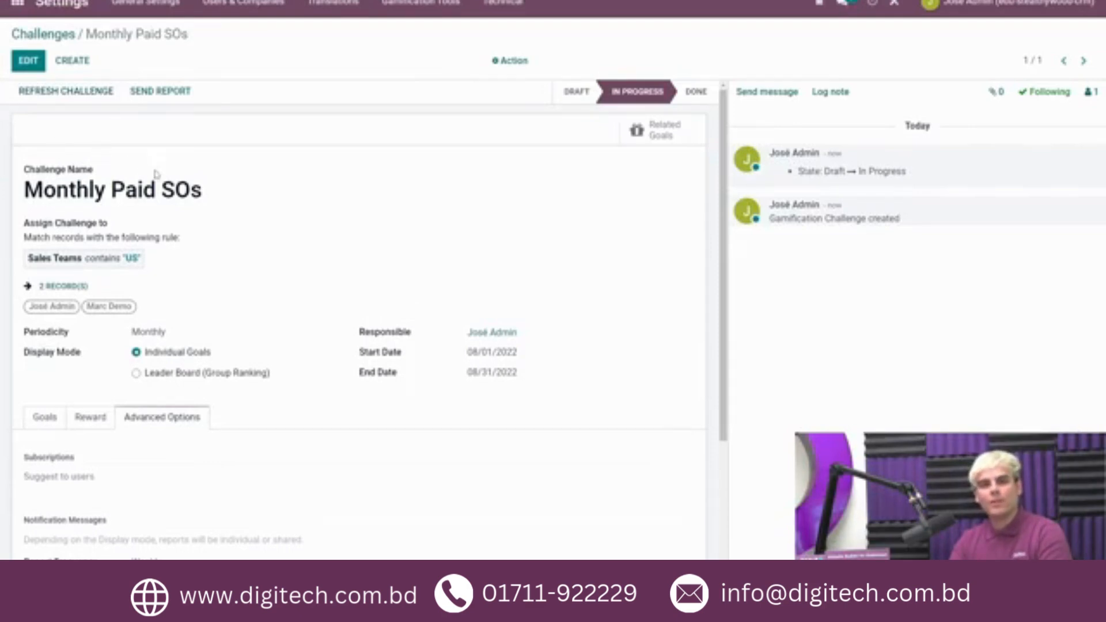
View the challenge's related goals as a list and expand the Total Paid Sales Orders group to examine each goal's progress.
click(689, 136)
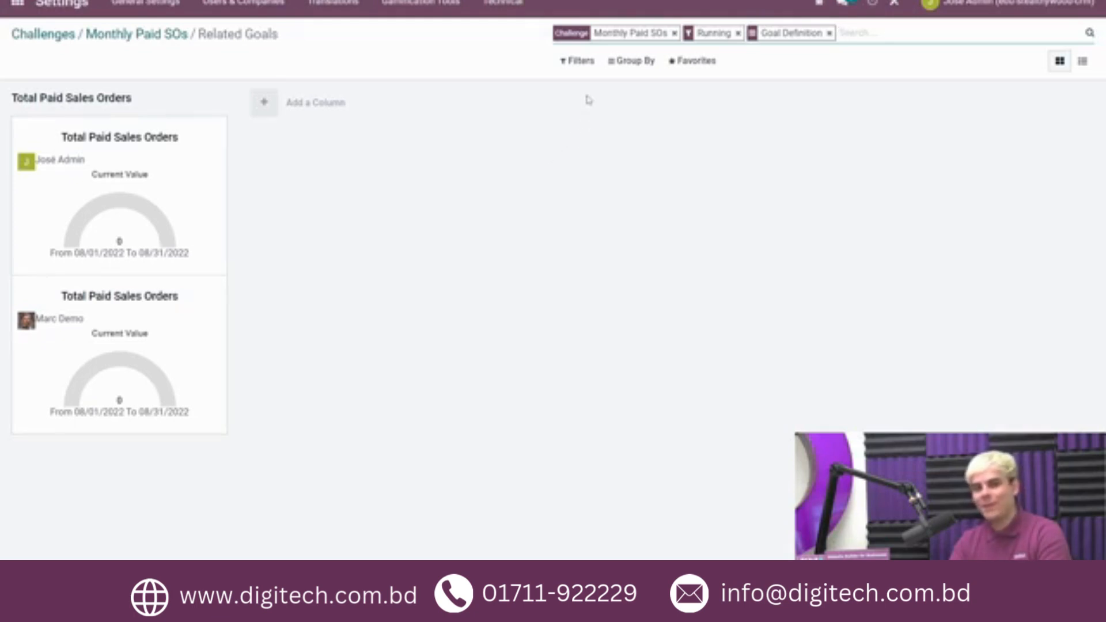
click(585, 62)
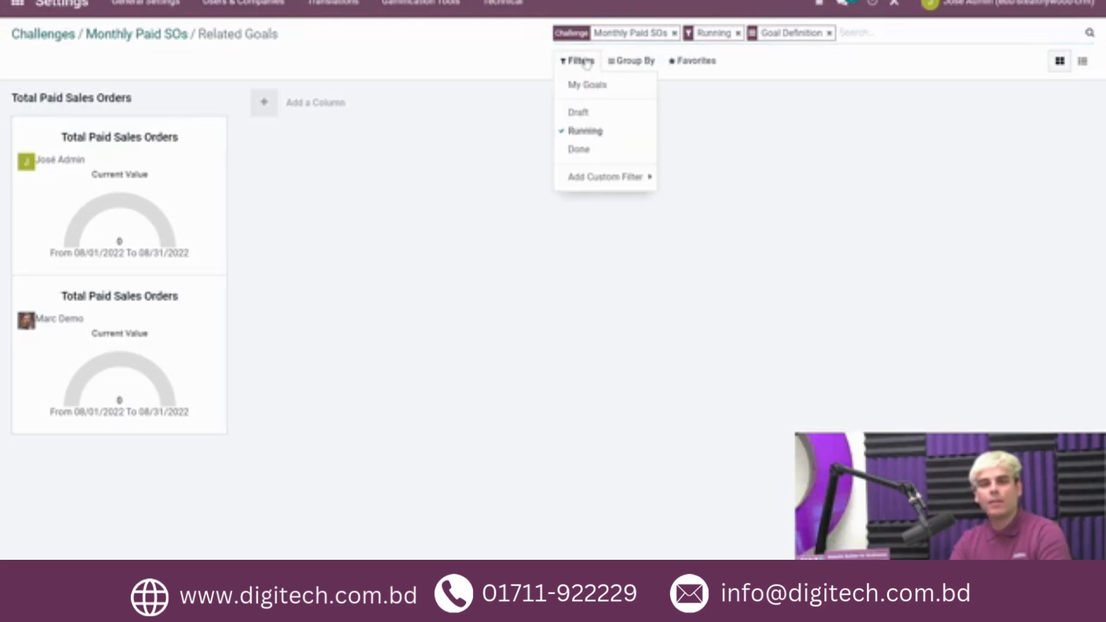
click(586, 62)
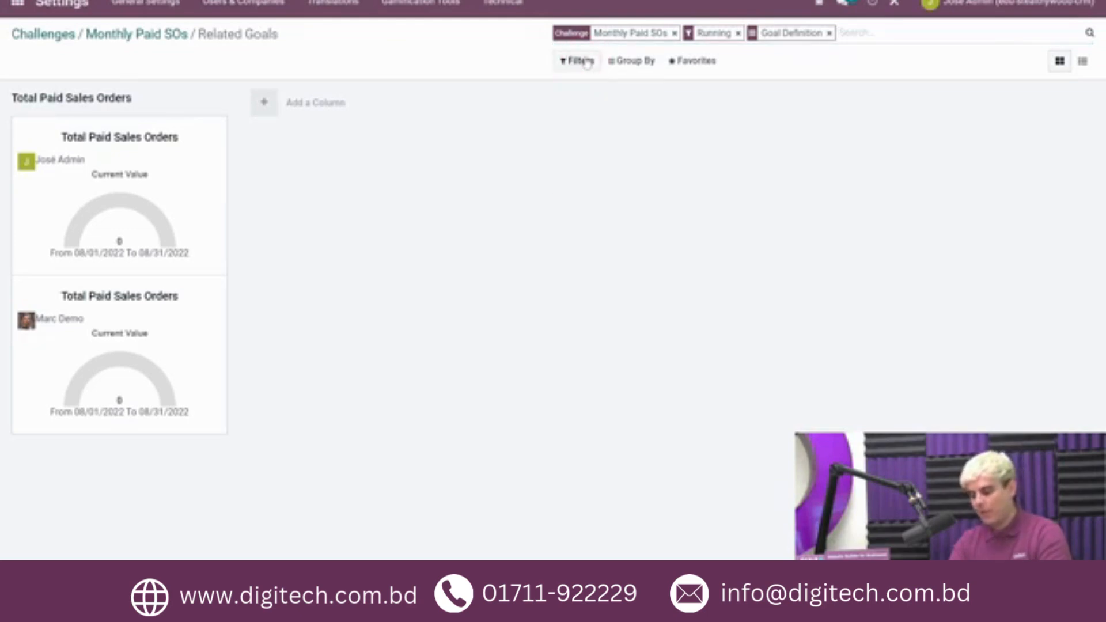
click(1082, 61)
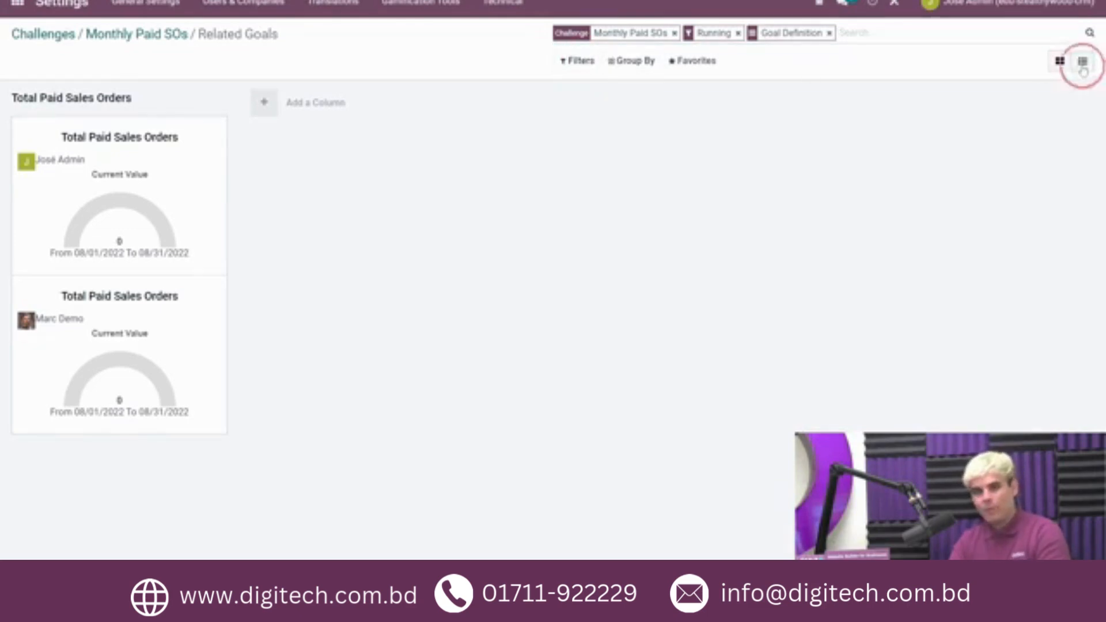
click(21, 126)
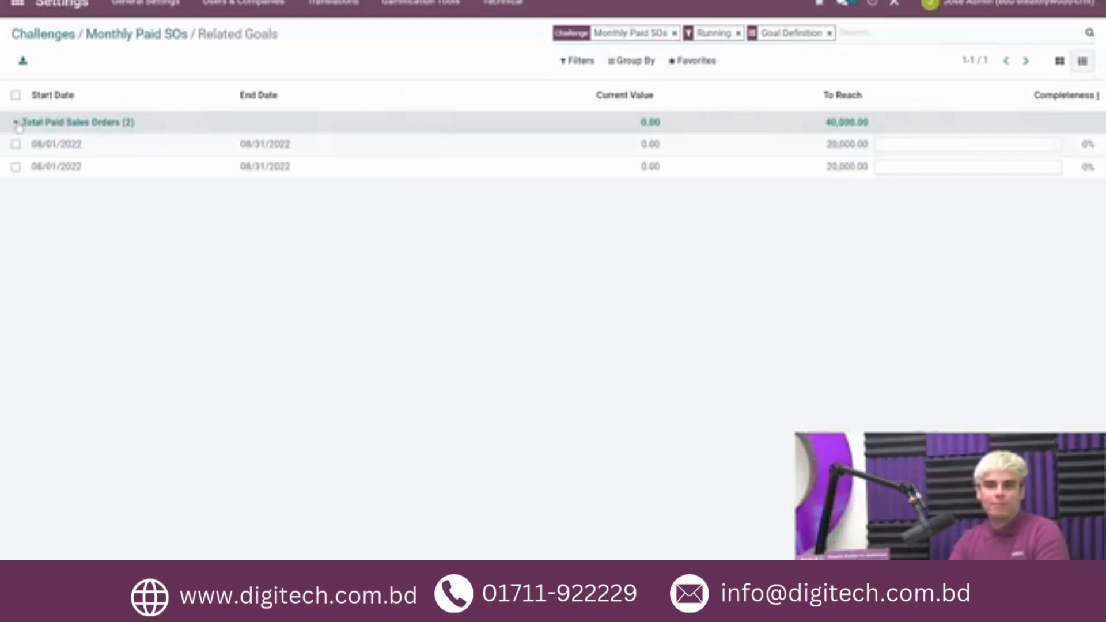